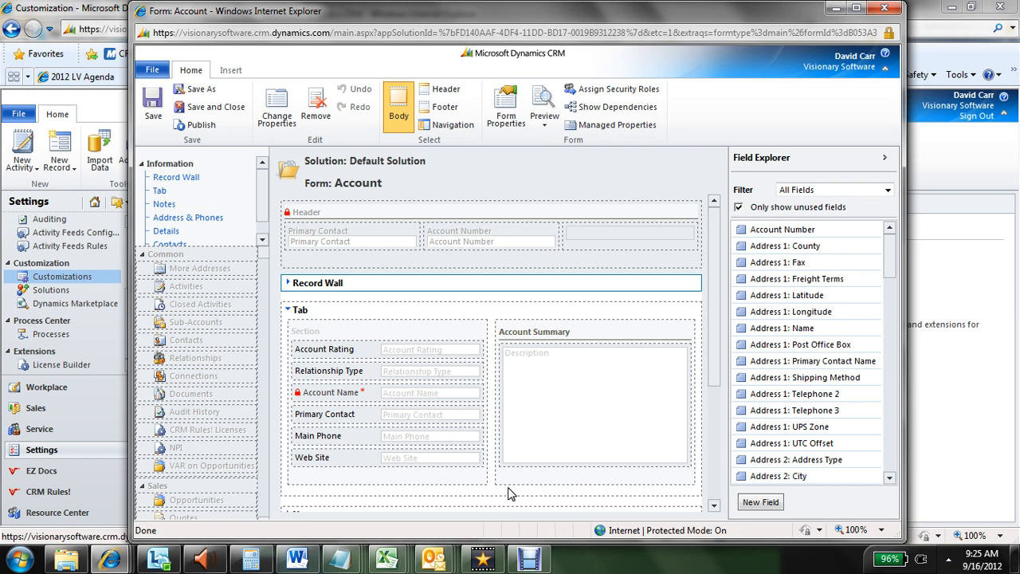
Create a new field for the Account form with the display name Number of Contacts
left_click(711, 381)
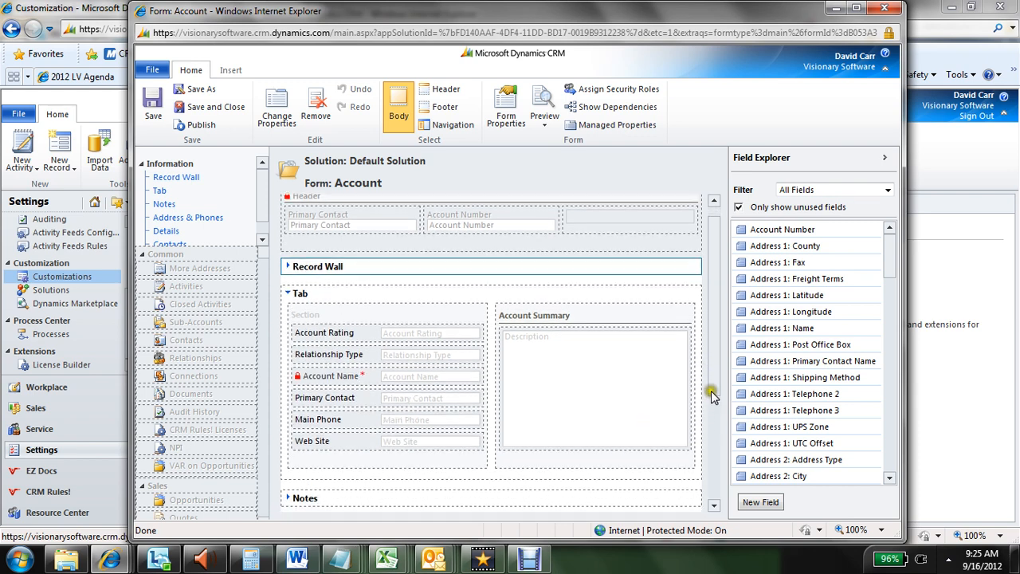
left_click(753, 504)
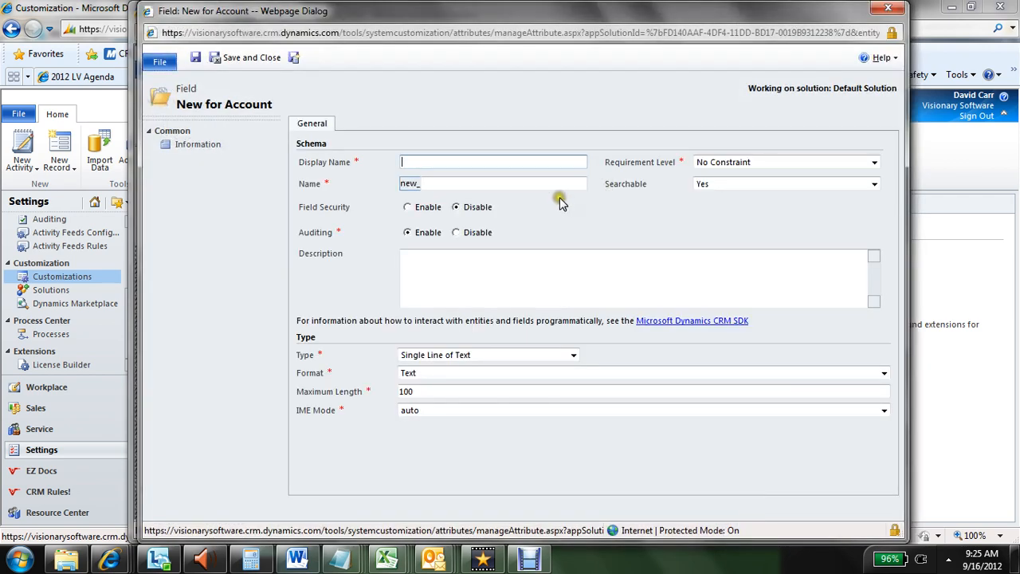
type("Number of Contacts")
key("Tab")
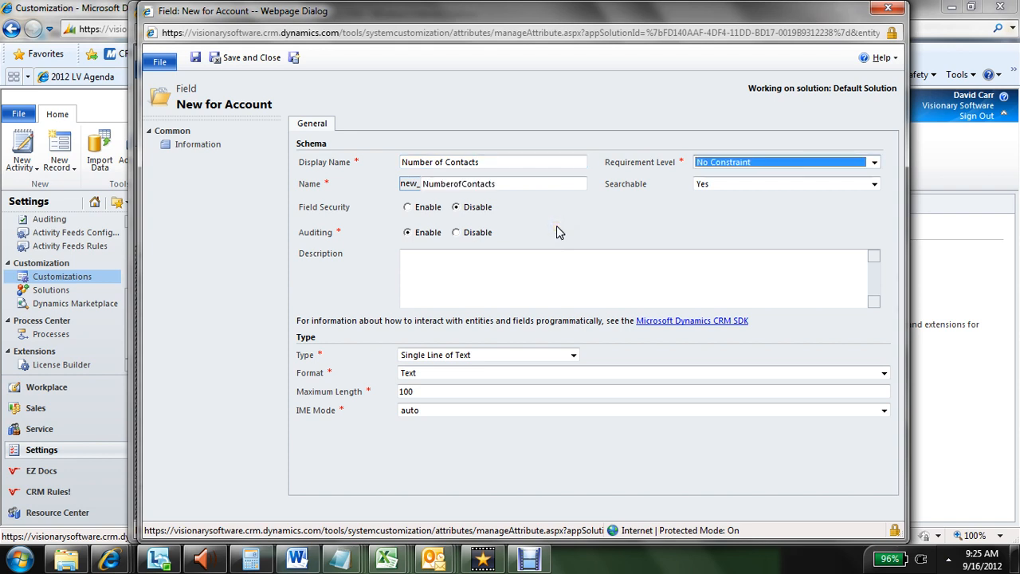
Set the new field's type to Whole Number with a minimum value of 0, then save and close it
left_click(479, 356)
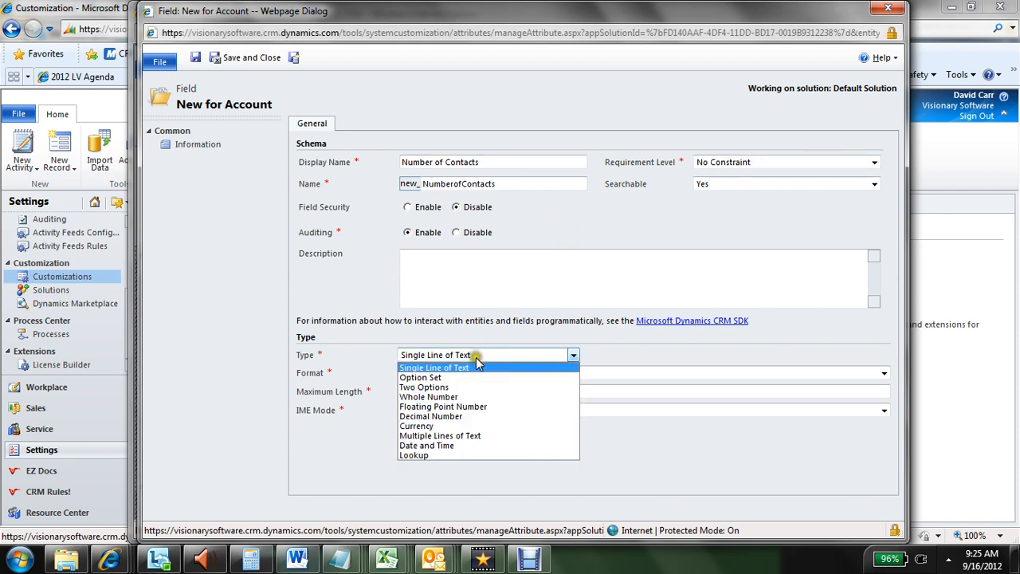
left_click(458, 396)
left_click_drag(458, 394, 372, 387)
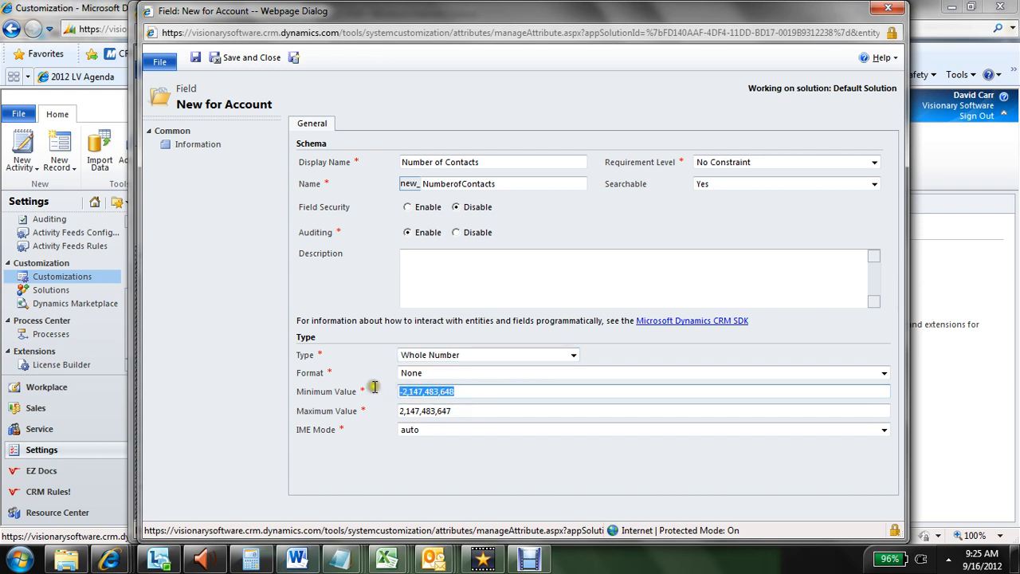
type("0")
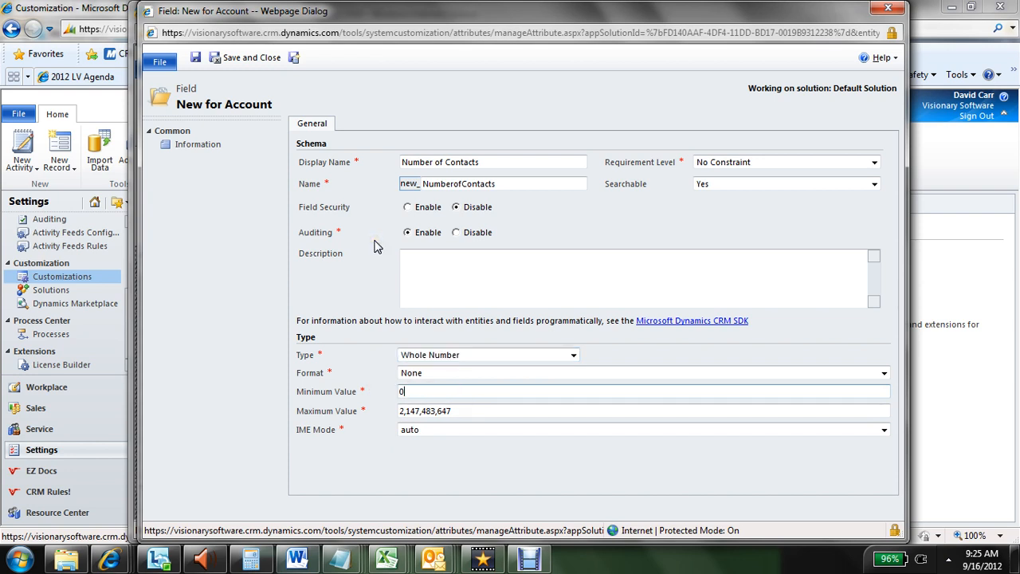
left_click(249, 61)
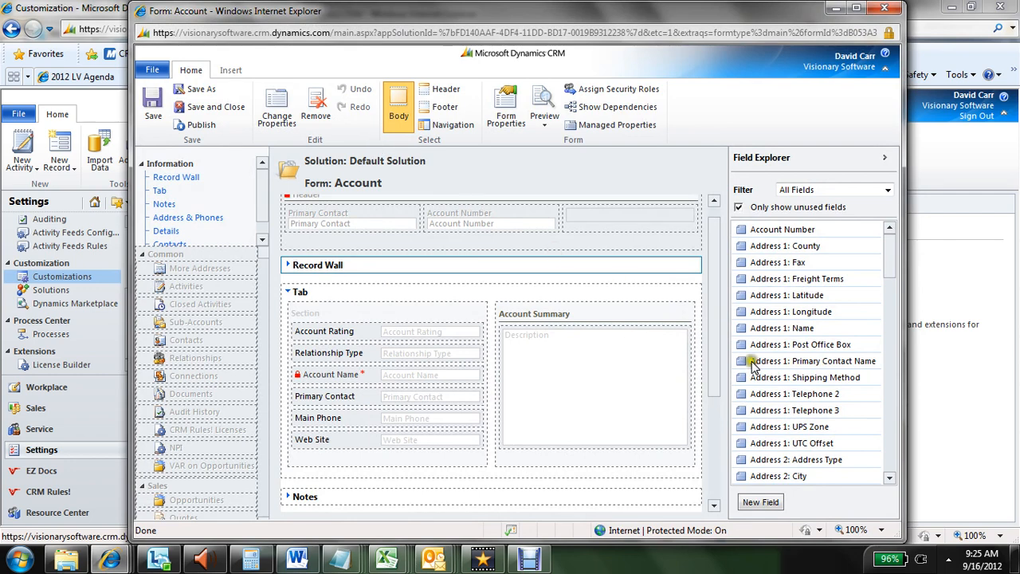
Add the unused Number of Contacts field to the Account form, in the section that holds Account Rating
left_click(891, 343)
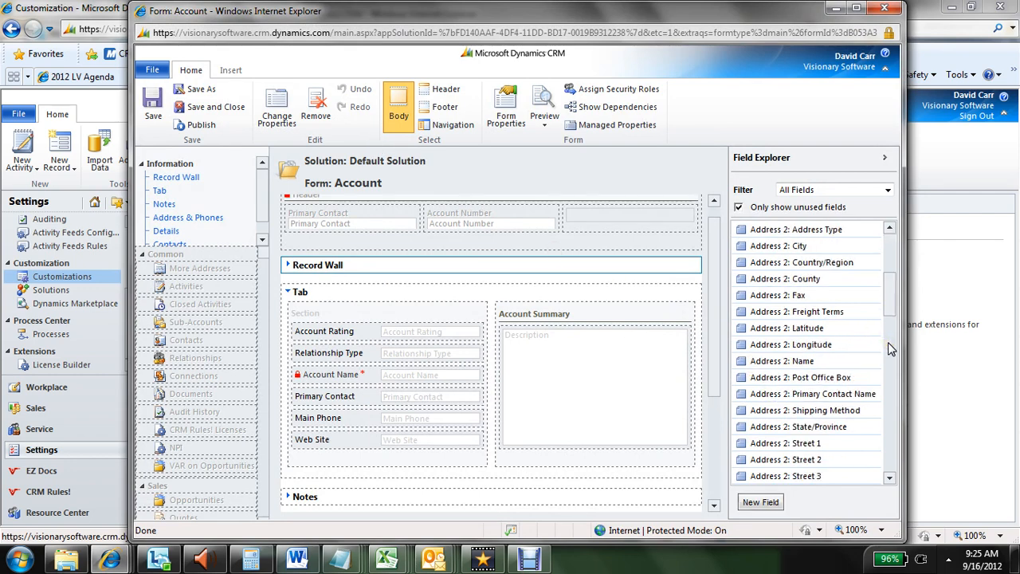
left_click(891, 343)
left_click_drag(891, 343, 402, 332)
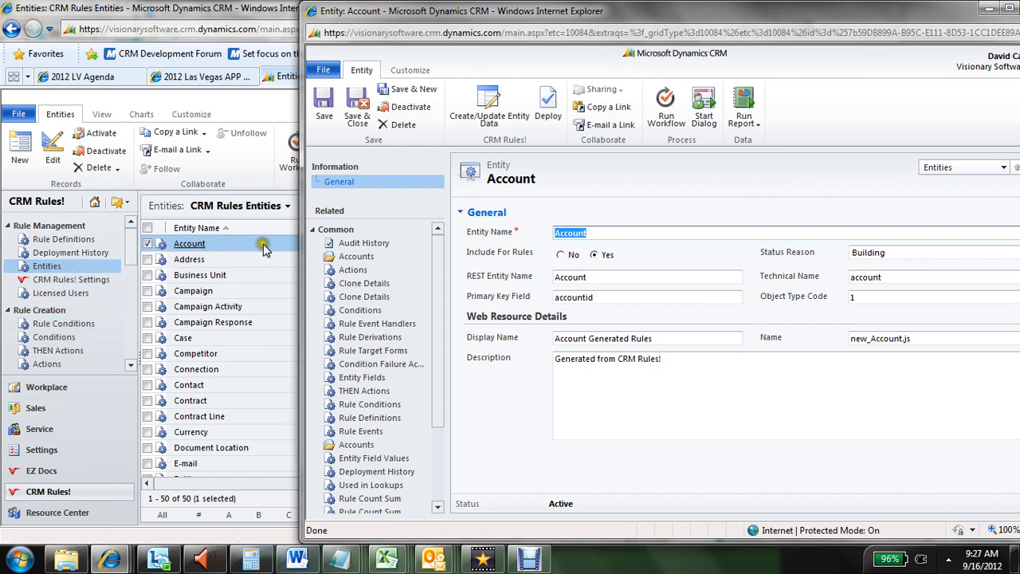
Run Create/Update Entity Data for the CRM Rules! Account entity and acknowledge the message
left_click(494, 114)
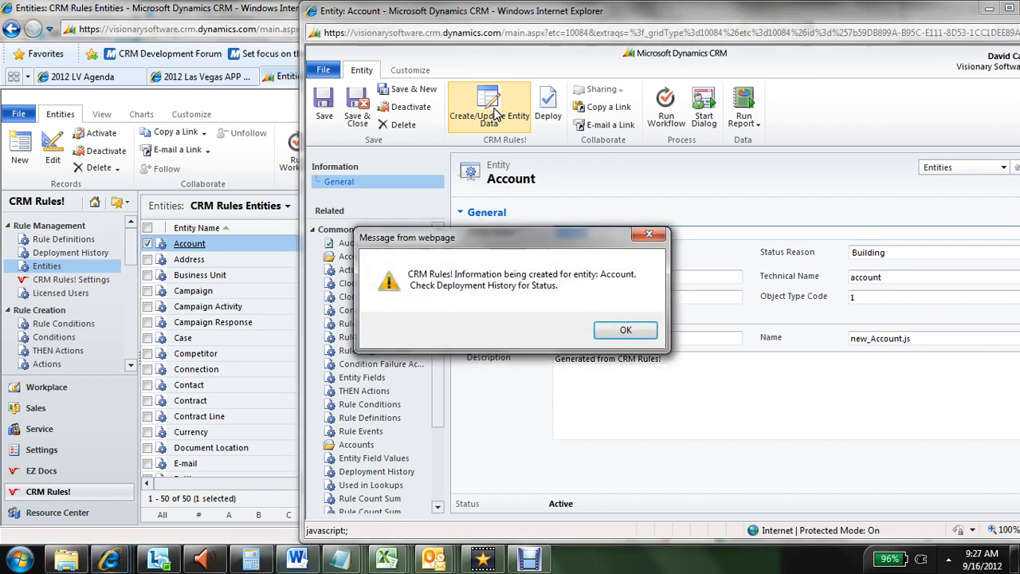
left_click(610, 333)
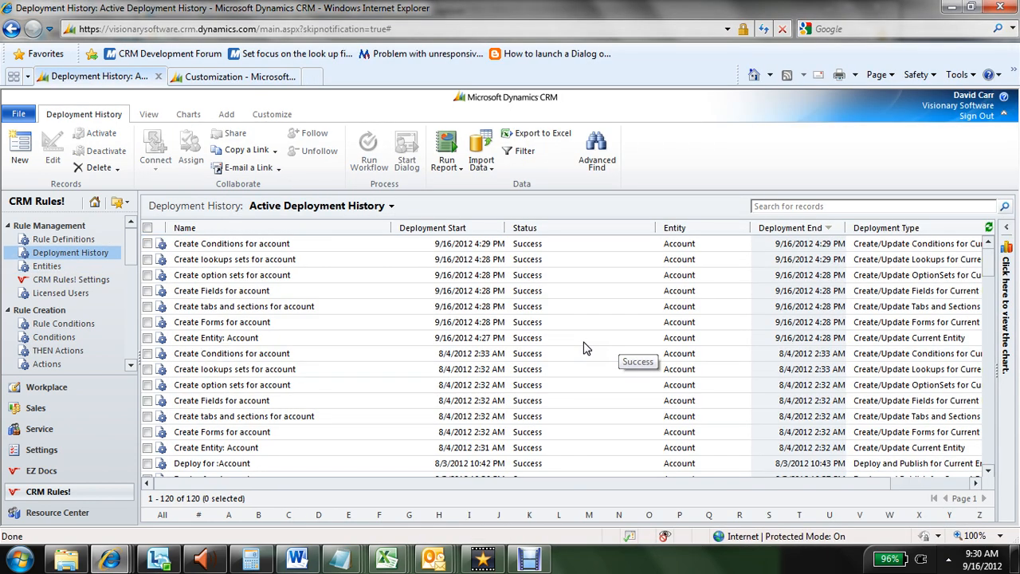
Review the new Account deployment history entries, selecting from Create Entity: Account up to Create Conditions for account
left_click(583, 343)
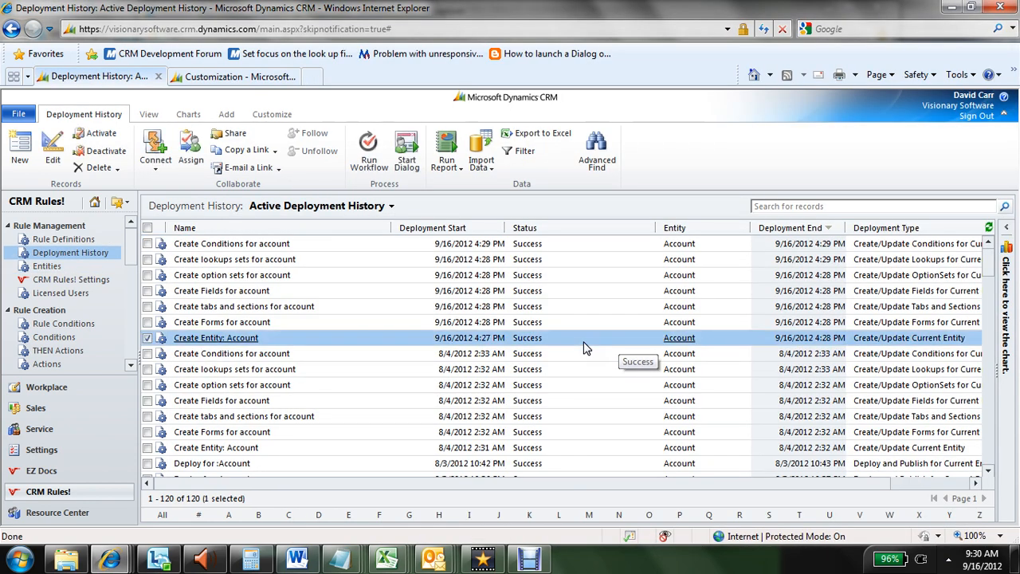
key("shift+Up")
key("shift+Up")
key("shift+Up")
key("shift+Up")
key("shift+Up")
key("shift+Up")
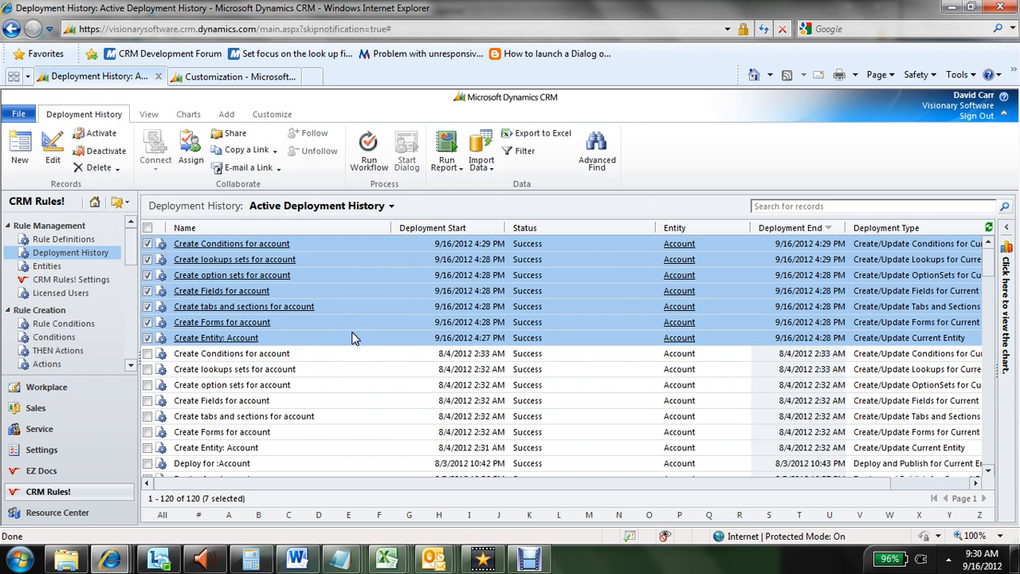
Start a new rule definition named "Count Number of Contacts linked to each account"
left_click(82, 241)
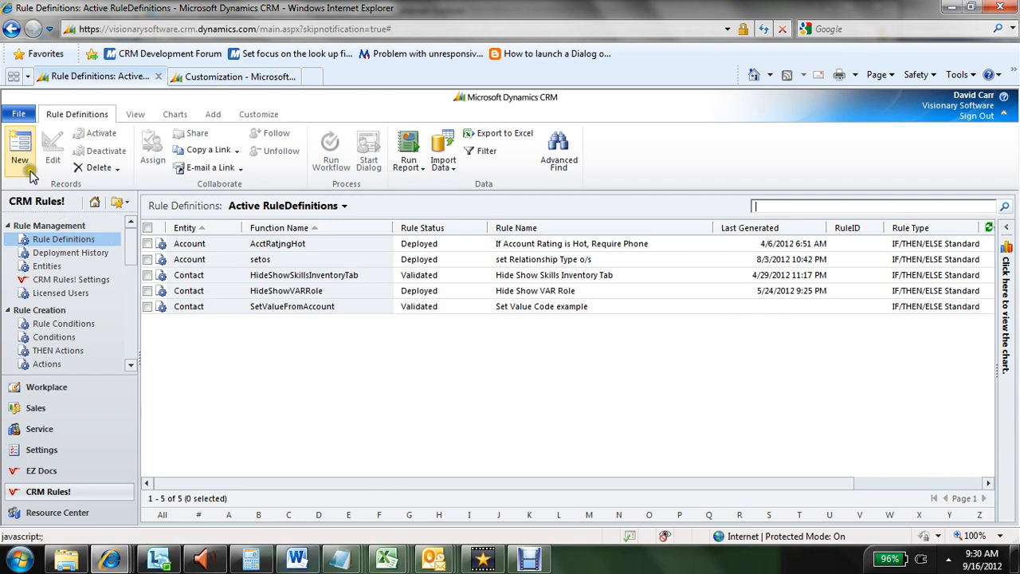
left_click(29, 169)
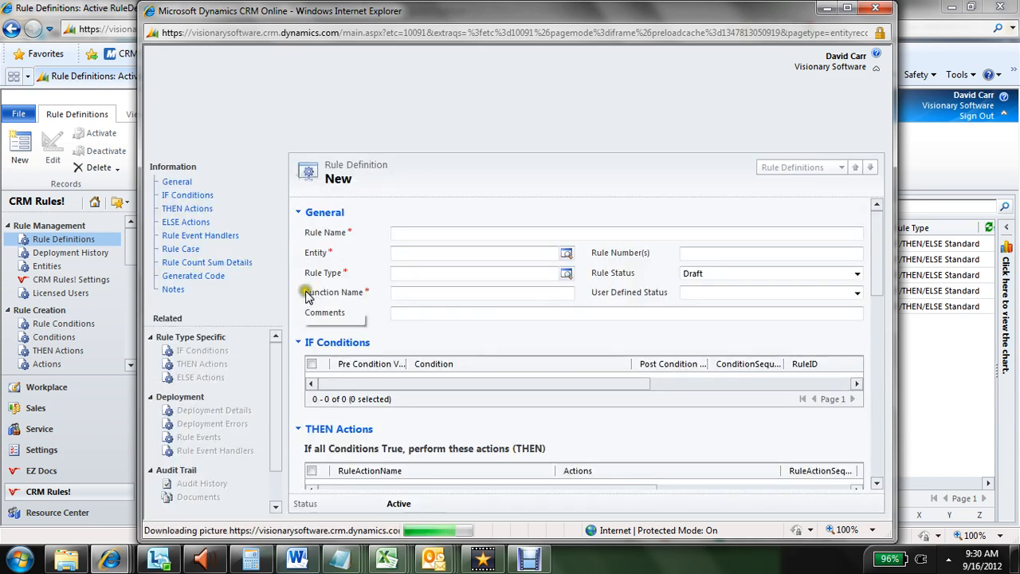
left_click(415, 238)
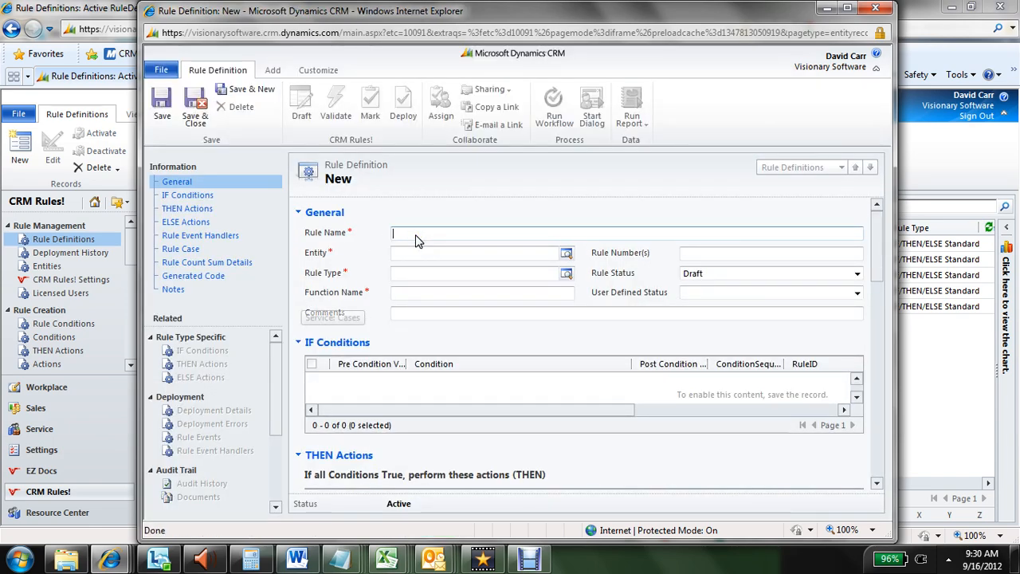
type("Count Number of")
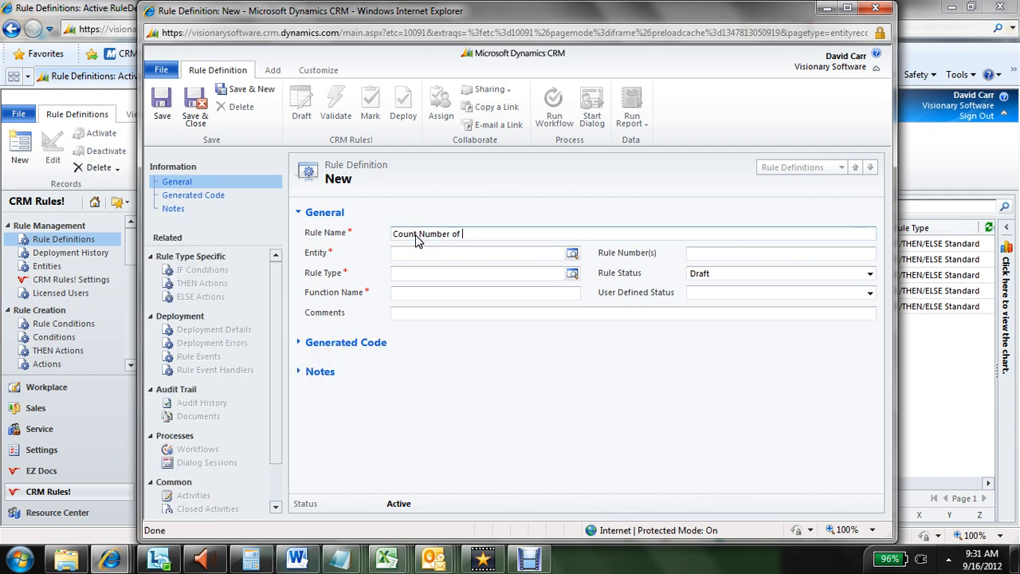
type(" Contacts linked to")
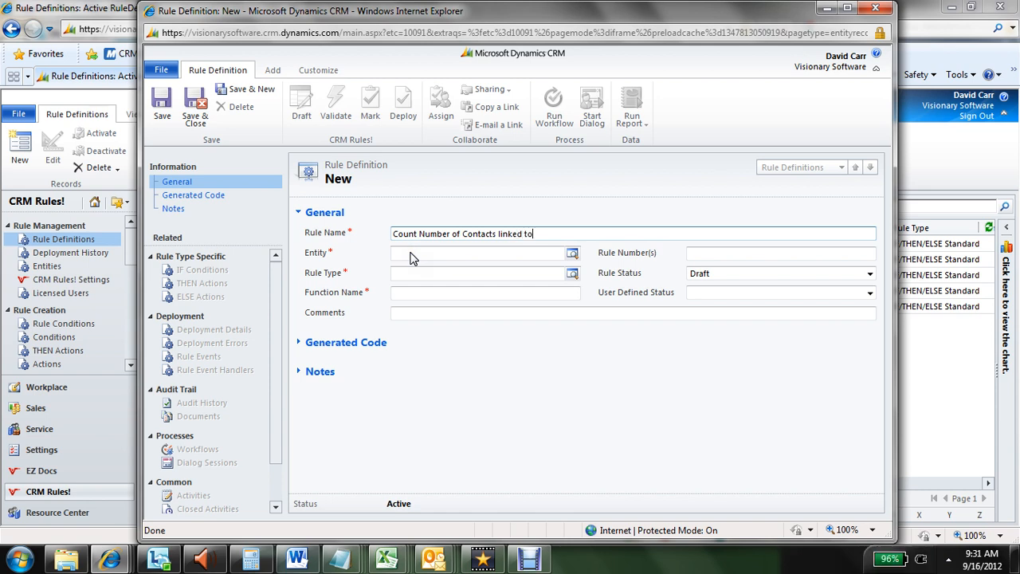
type(" each account")
Set the rule's entity to Account, rule type to Count Children and function name to CountContacts, and save the rule
left_click(416, 254)
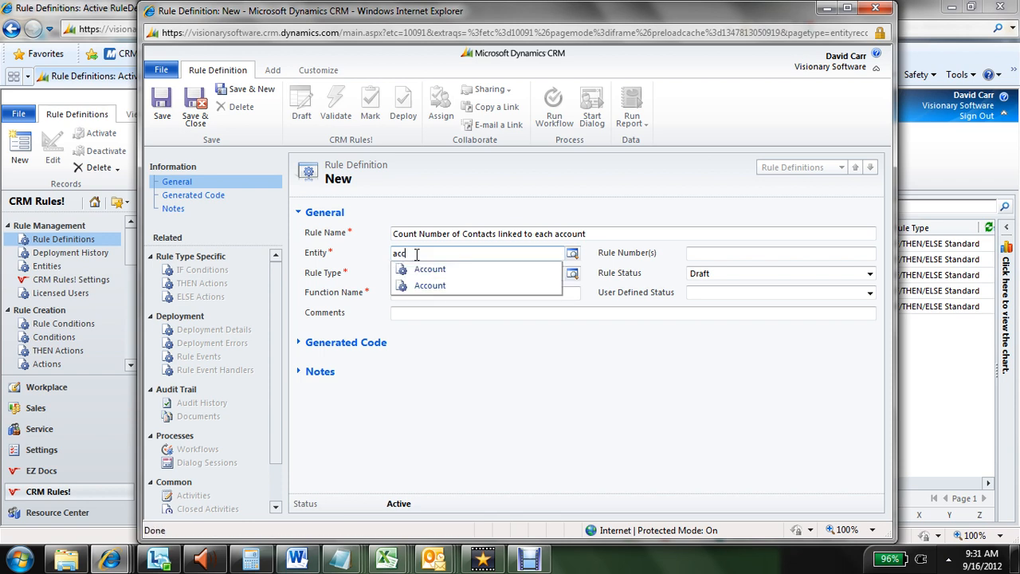
type("account")
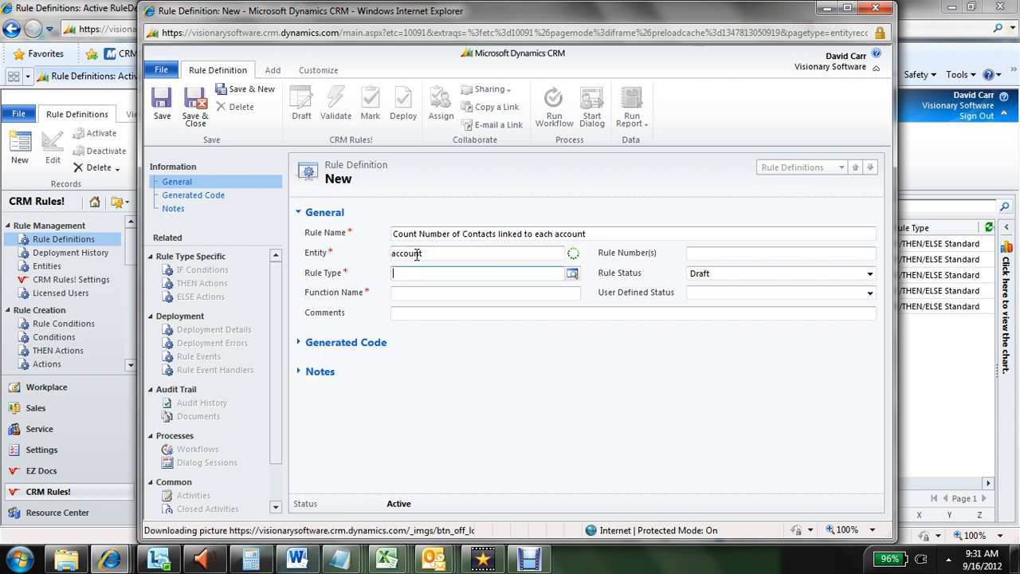
key("Tab")
type("cou")
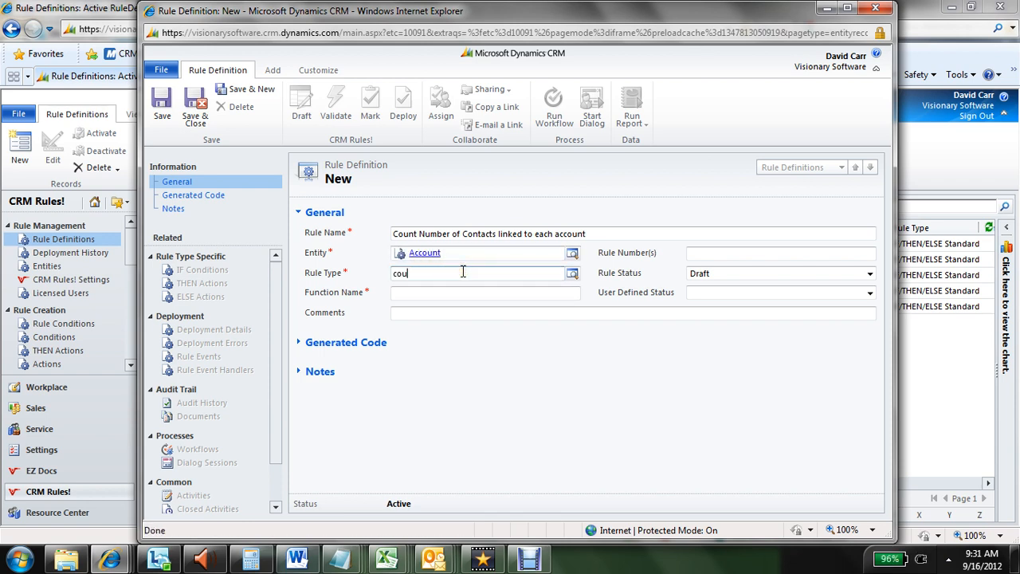
type("nt")
key("Tab")
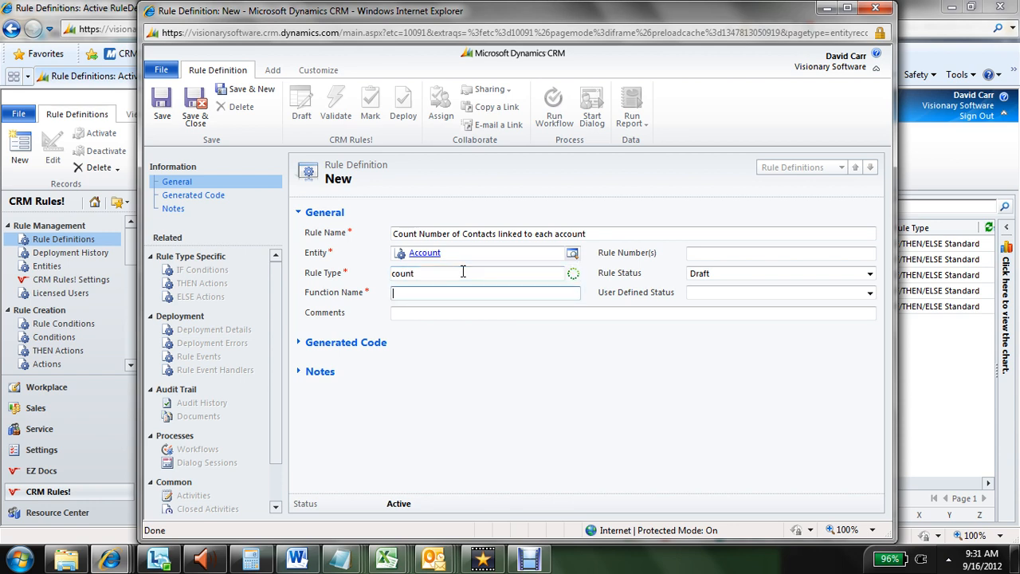
type("CountContacts")
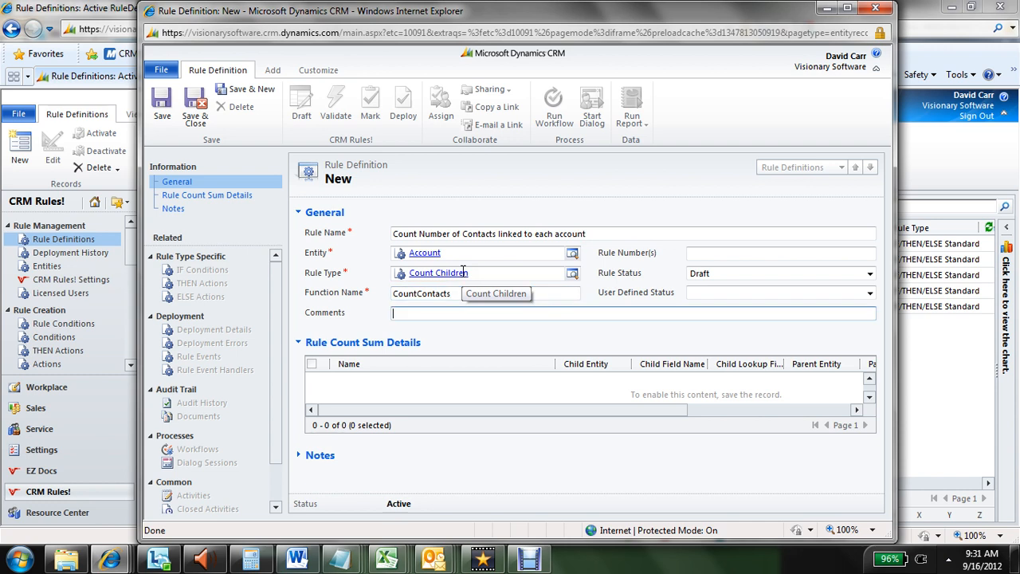
left_click(162, 114)
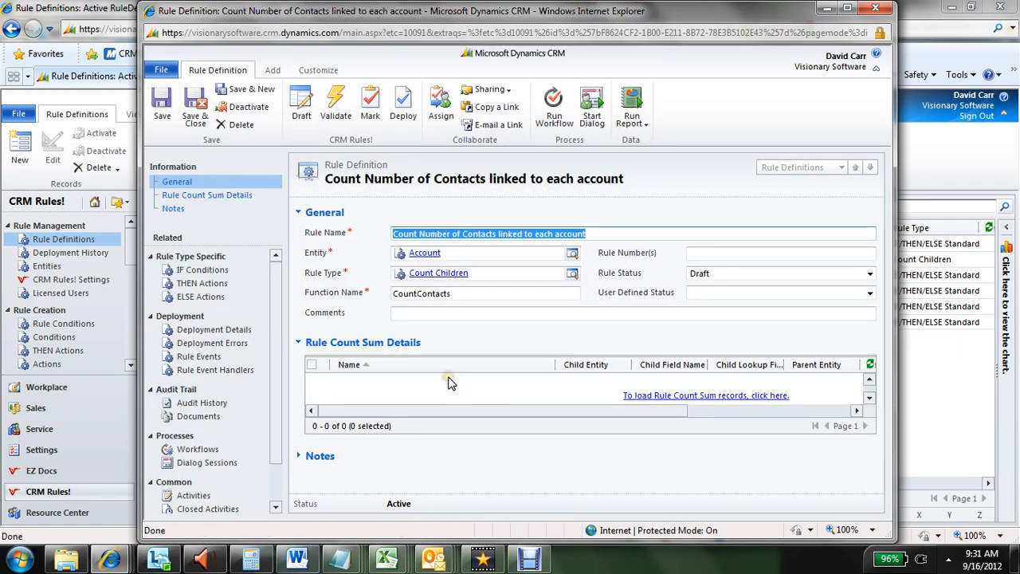
Add a new Rule Count Sum record to the rule and choose Number of Contacts as its parent field
left_click(383, 394)
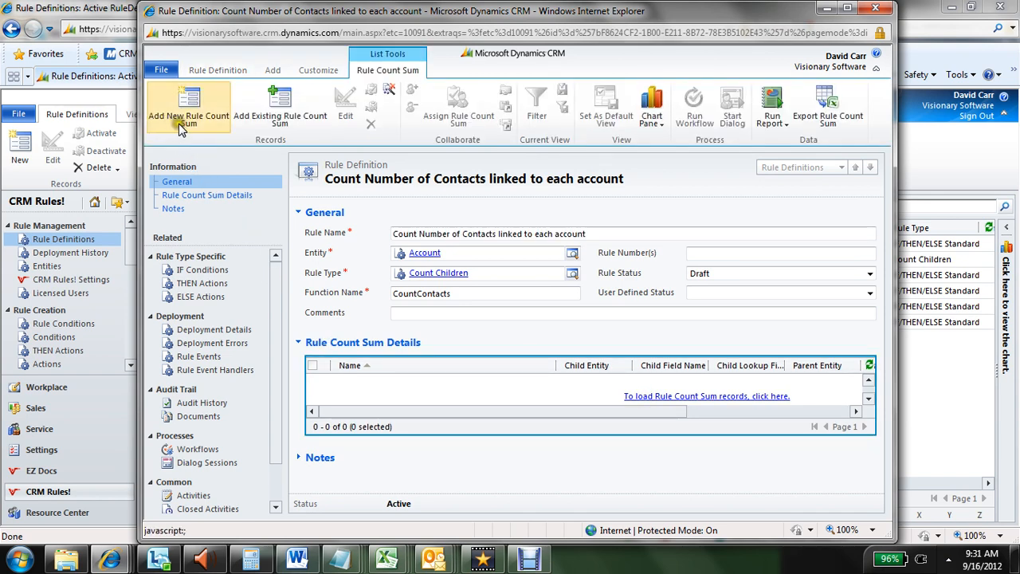
left_click(182, 123)
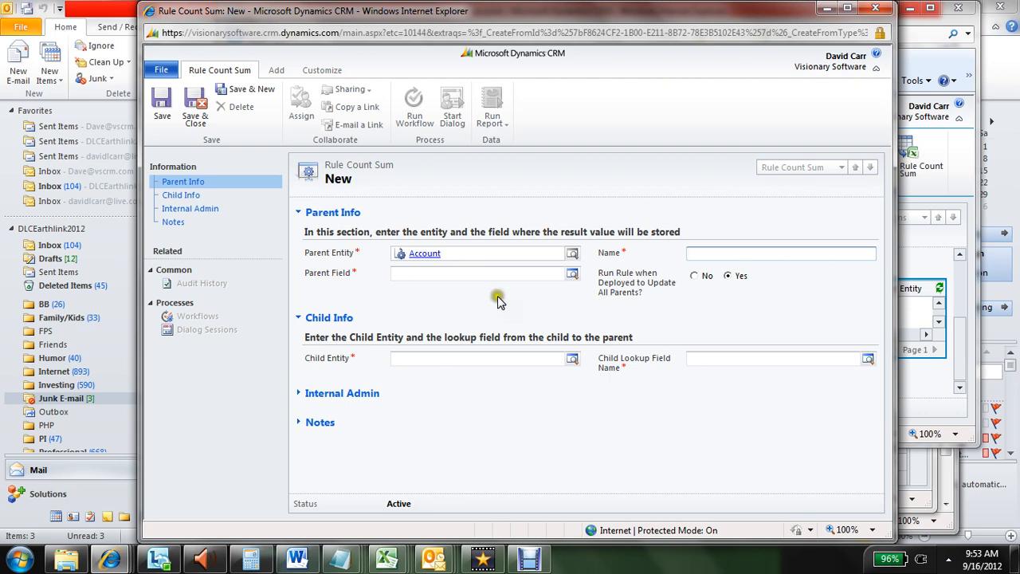
left_click(494, 275)
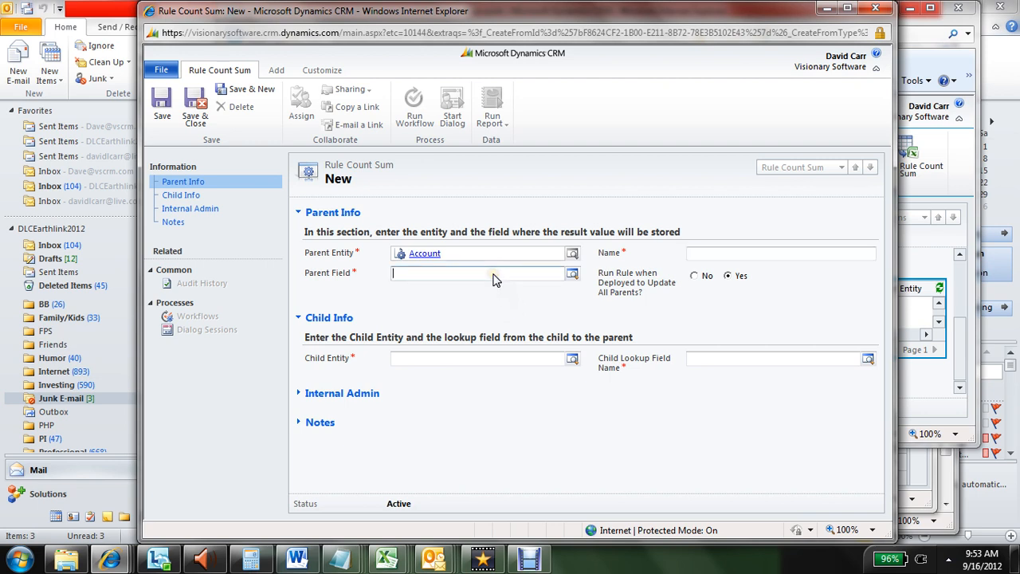
left_click(572, 272)
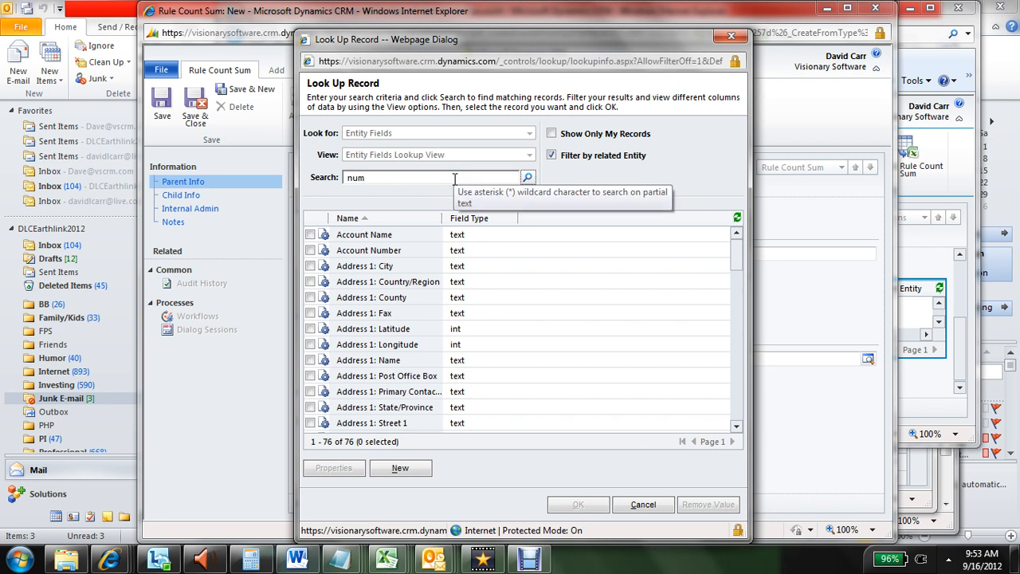
left_click(526, 177)
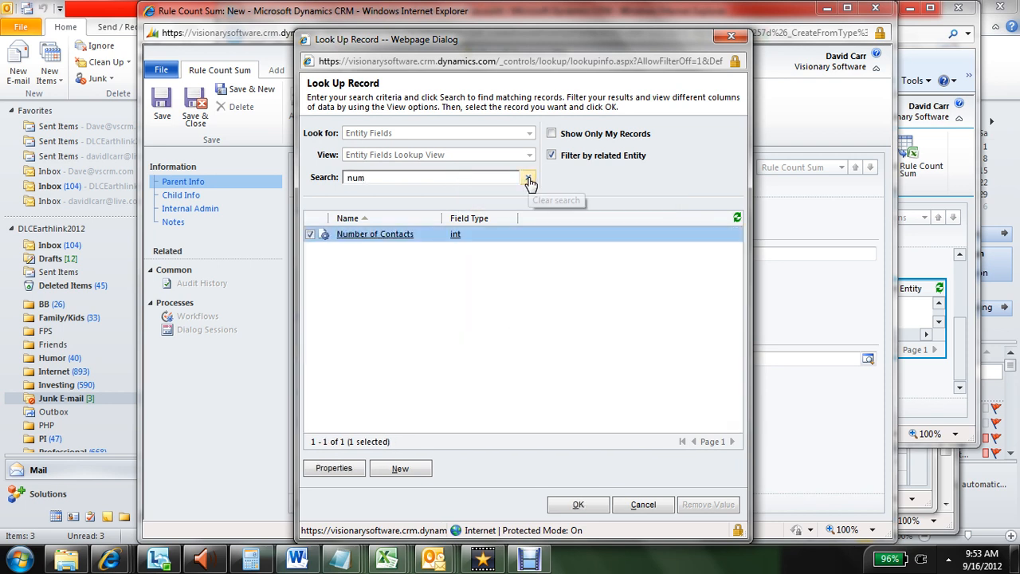
left_click(577, 504)
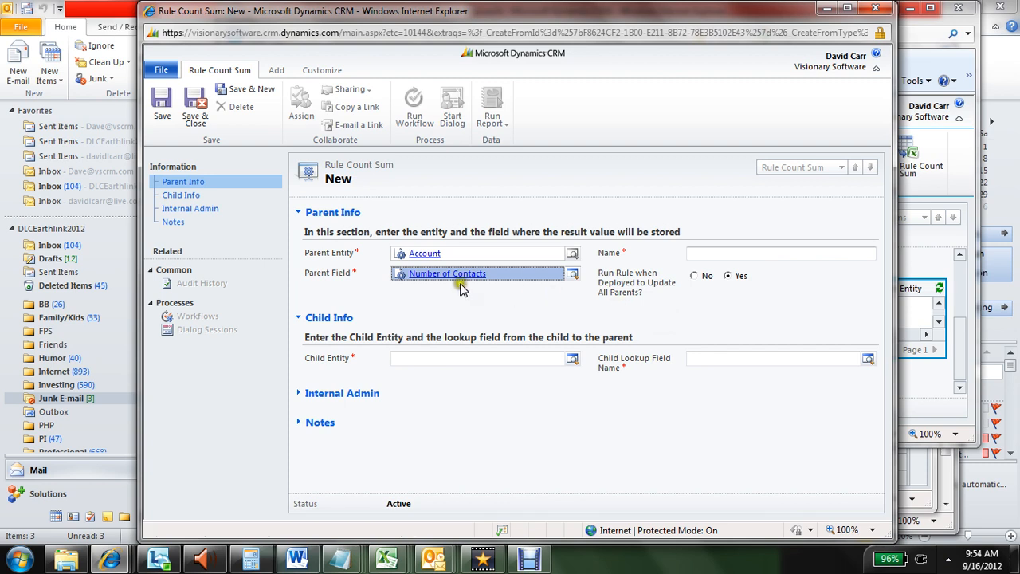
Set the count record's child entity to Contact and its child lookup field to Parent Customer
left_click(477, 359)
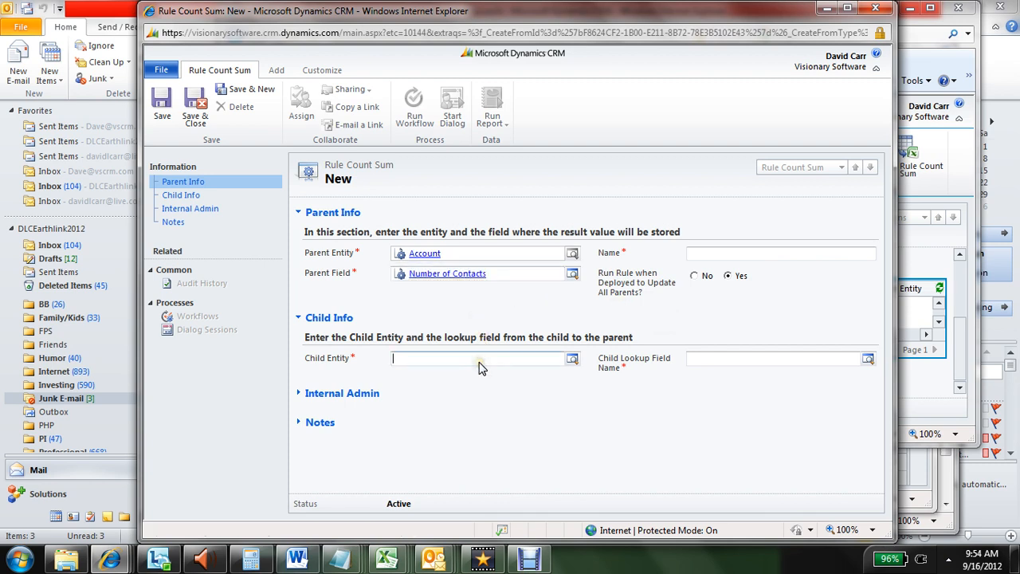
type("contact")
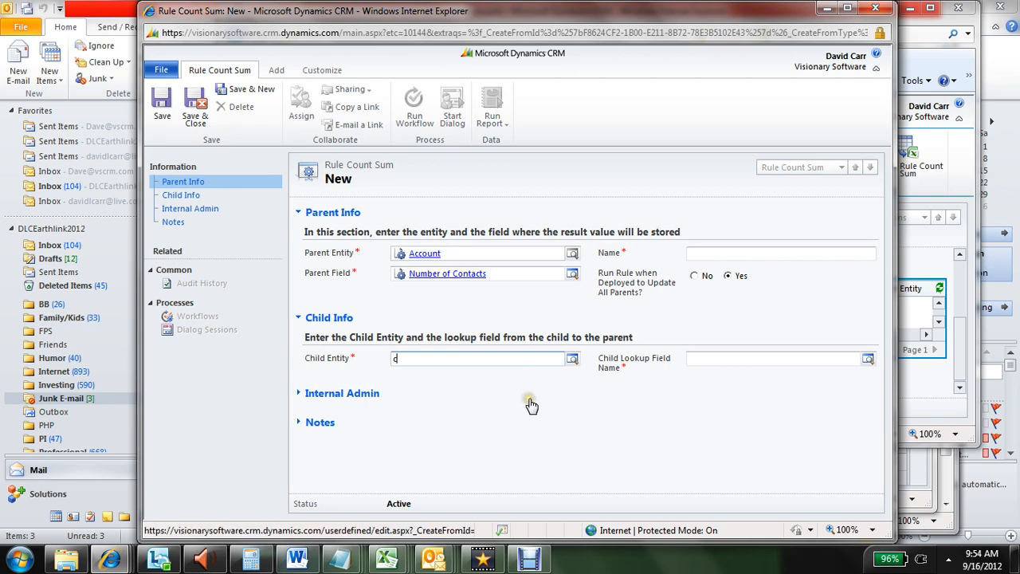
left_click(816, 358)
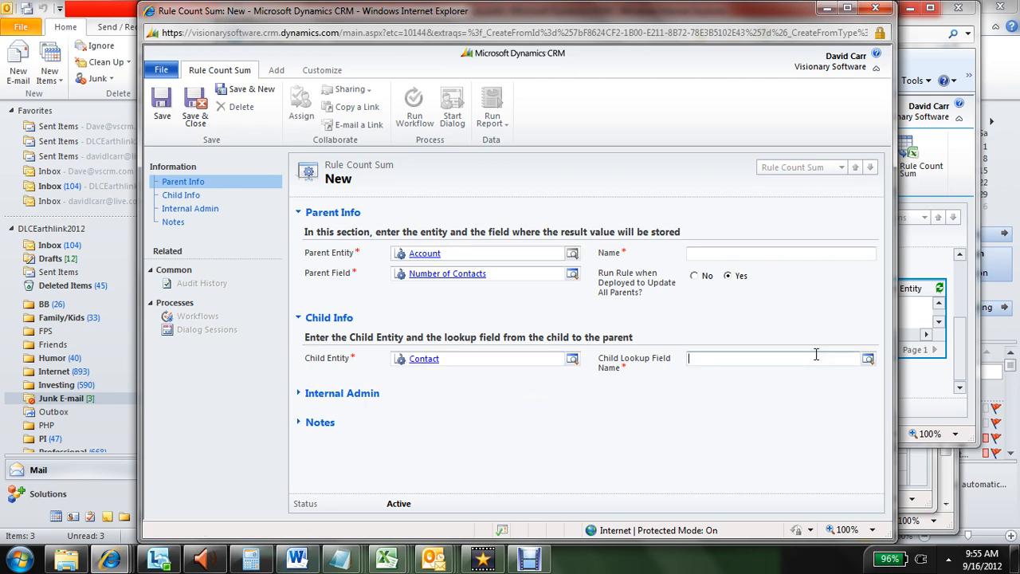
left_click(868, 358)
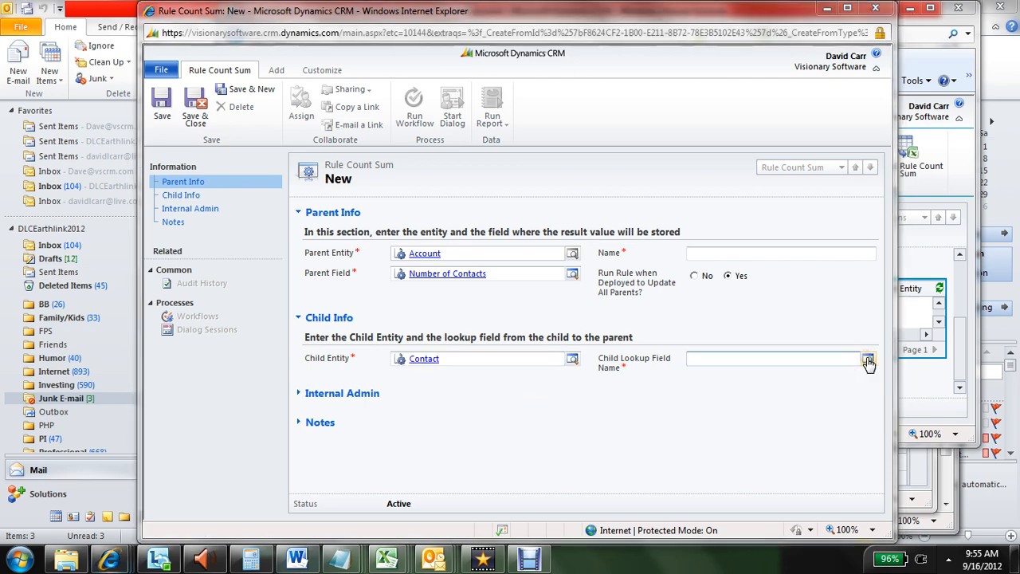
left_click_drag(741, 253, 740, 328)
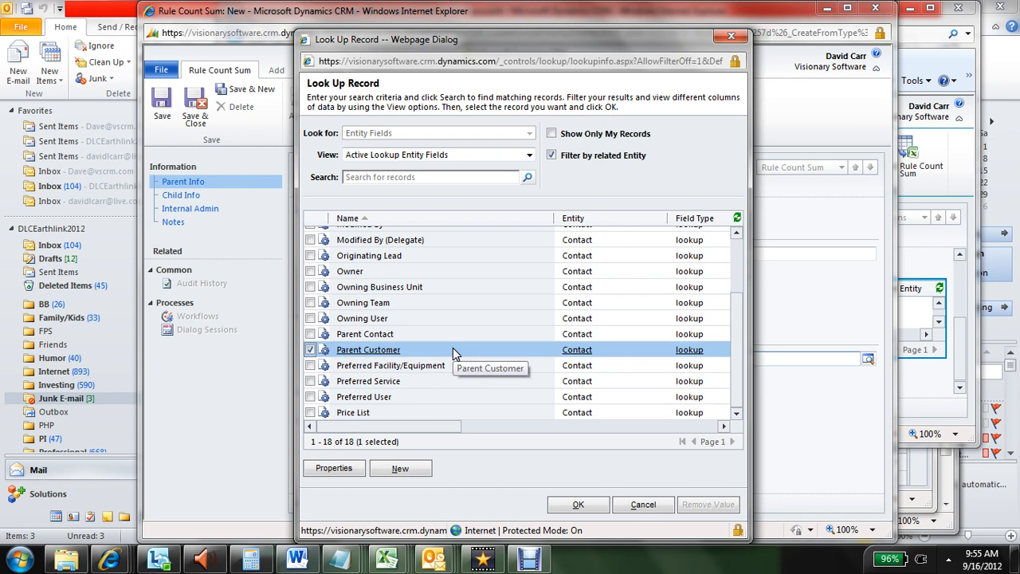
left_click(557, 505)
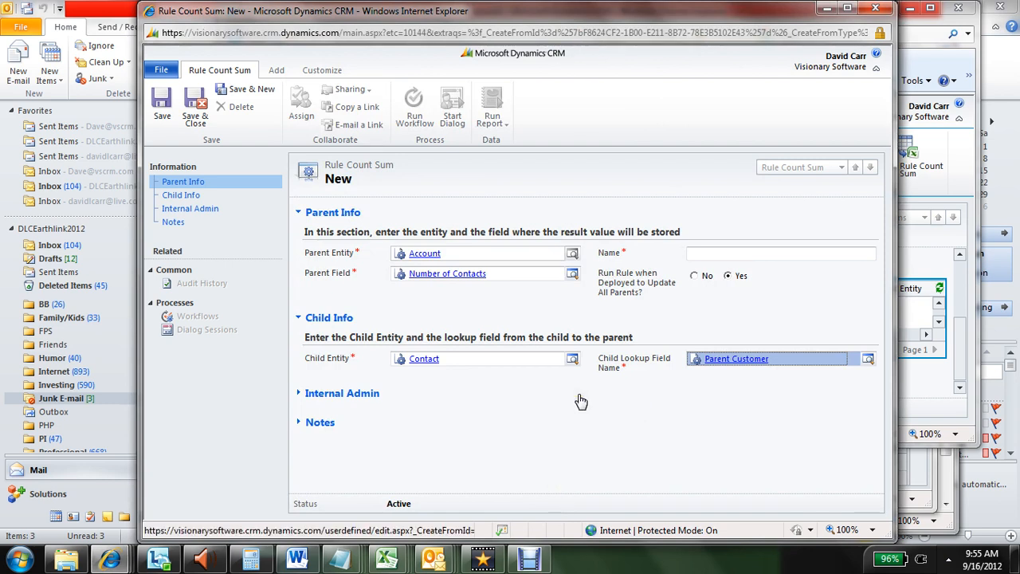
Name the record "Count Contacts into Number of Contacts field on Account", then save and close it
left_click(670, 406)
type("Cou")
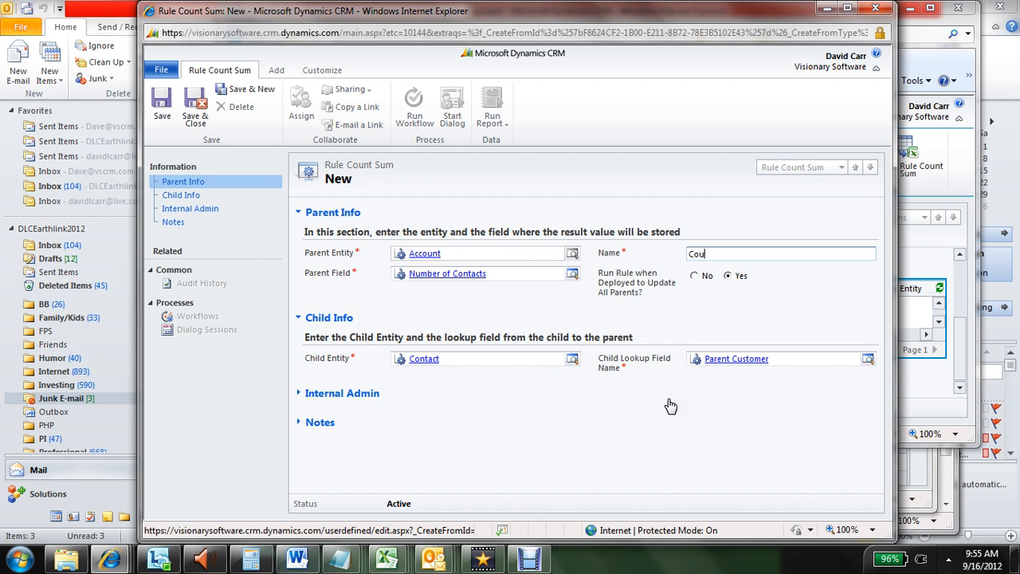
type("nt ")
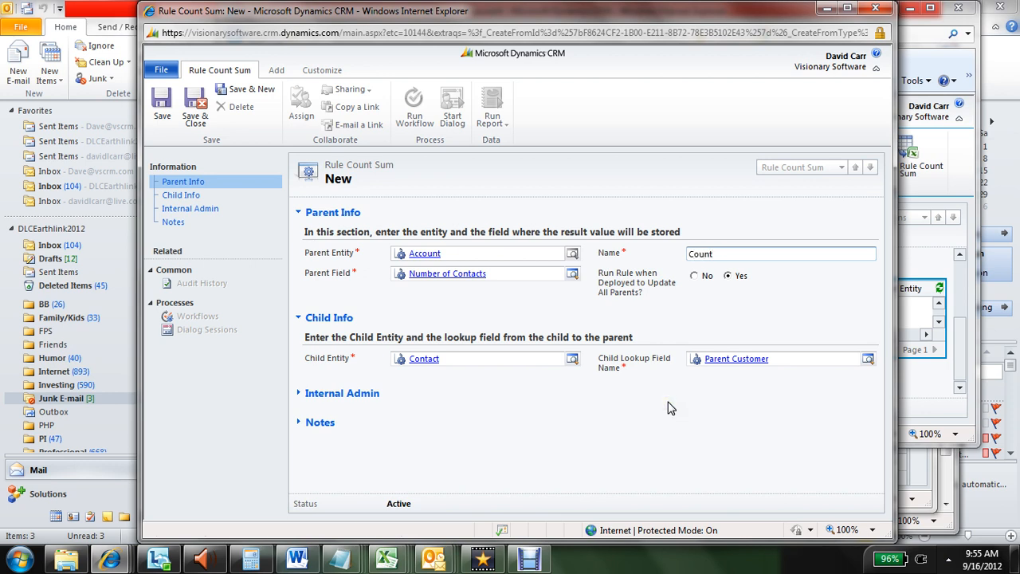
type("Contct")
type("ct")
type("s into N")
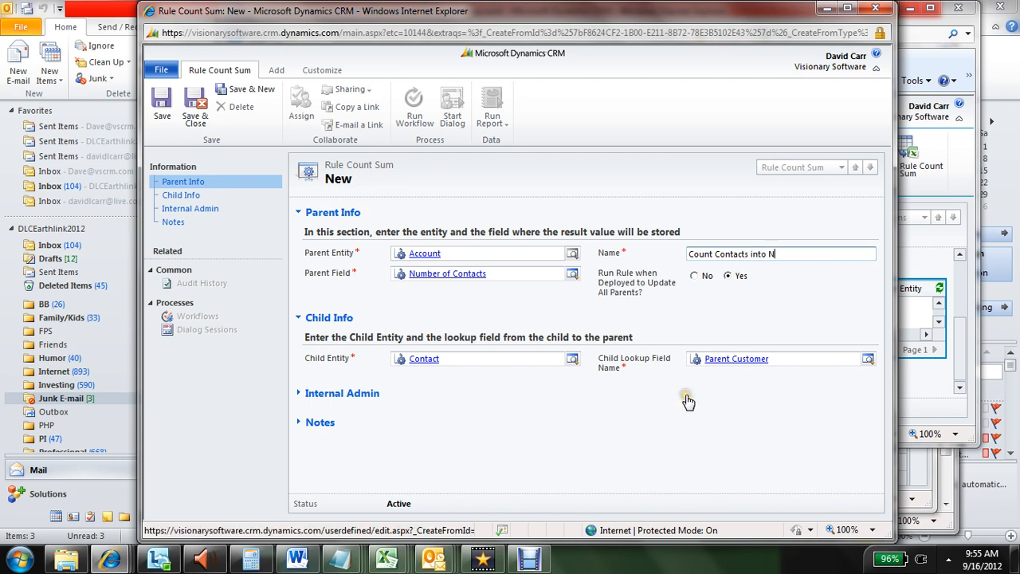
type("umber of Contact")
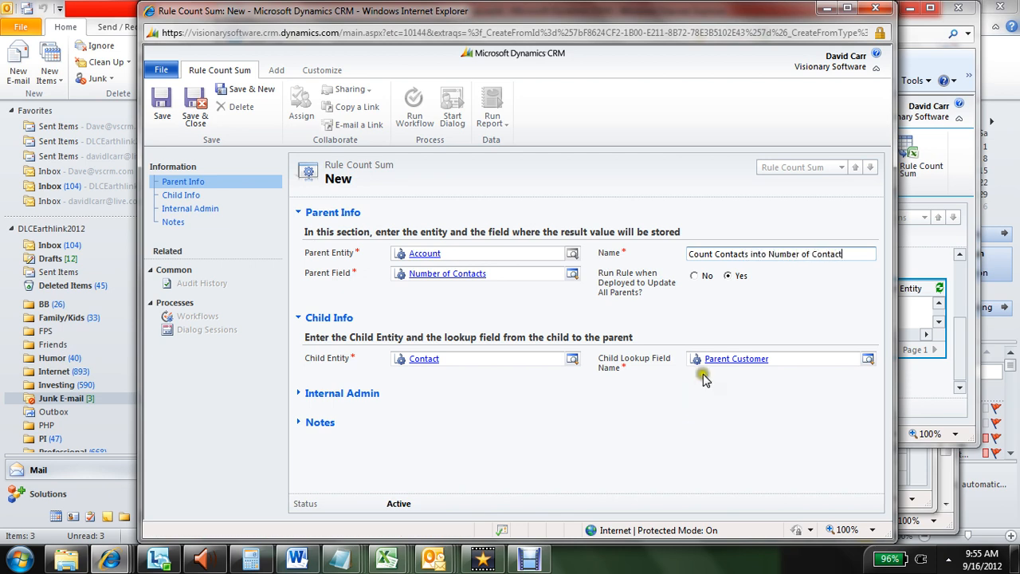
type("s field on Account")
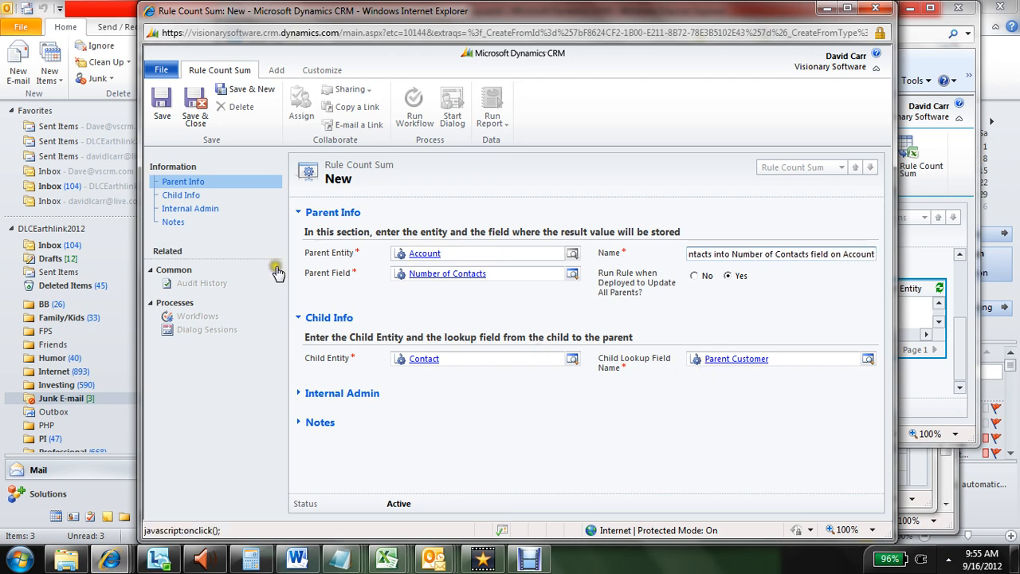
left_click(198, 102)
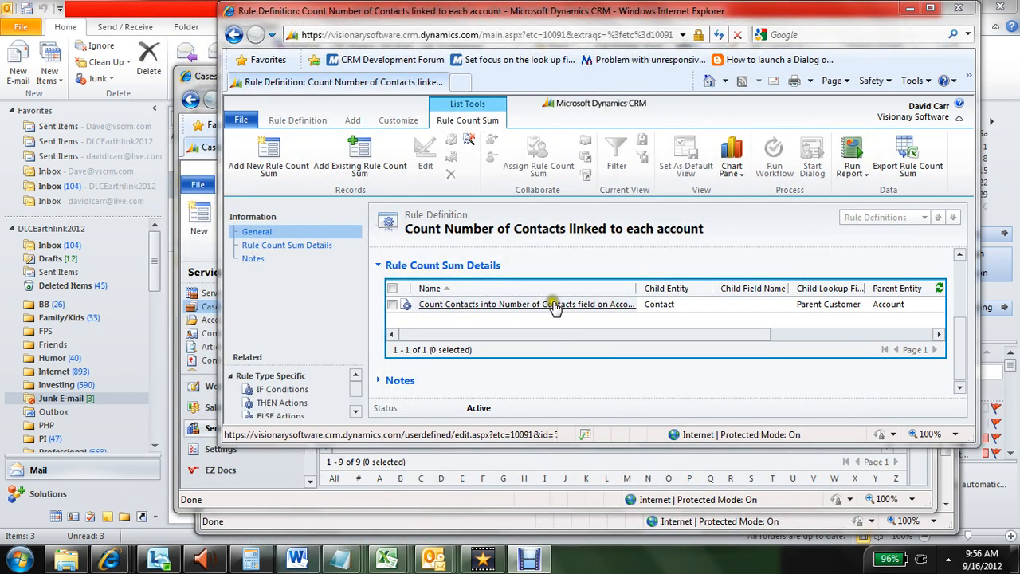
Maximize the rule definition window and validate the "Count Number of Contacts linked to each account" rule
scroll(959, 311, "up", 2)
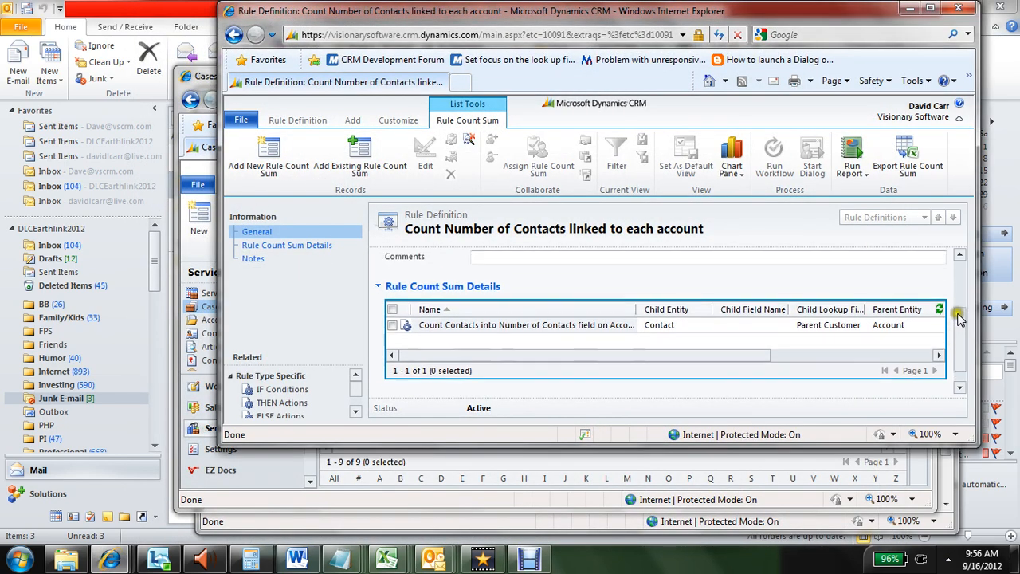
left_click(929, 8)
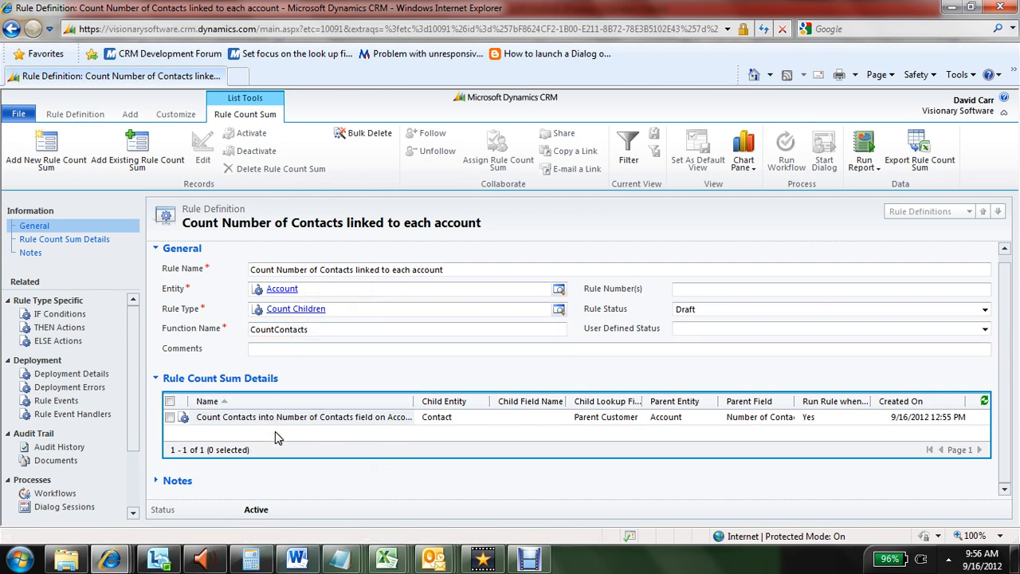
left_click(71, 115)
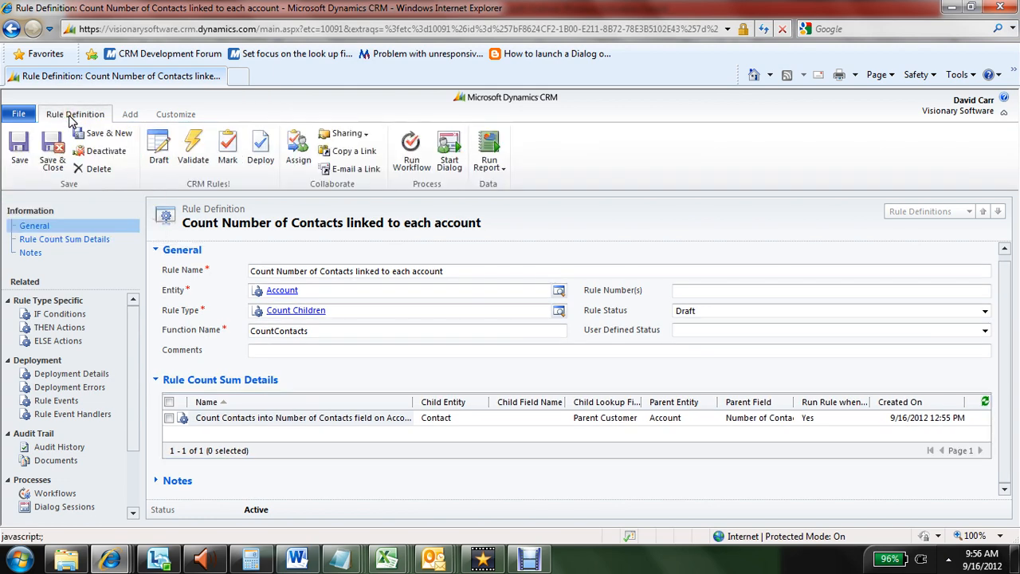
left_click(195, 162)
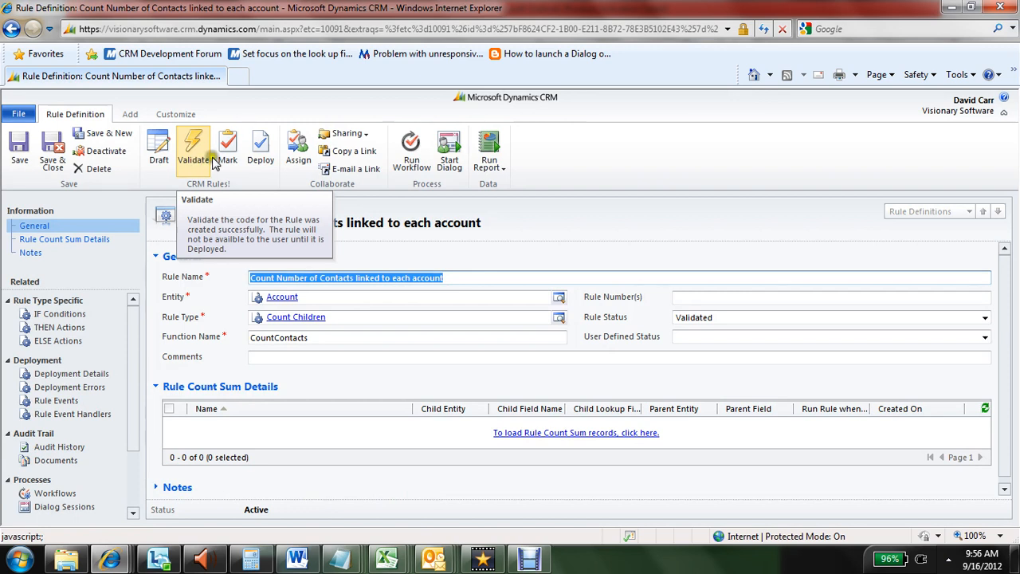
Mark the contact-counting rule as Ready to Deploy and deploy its code for the Account entity
left_click(229, 159)
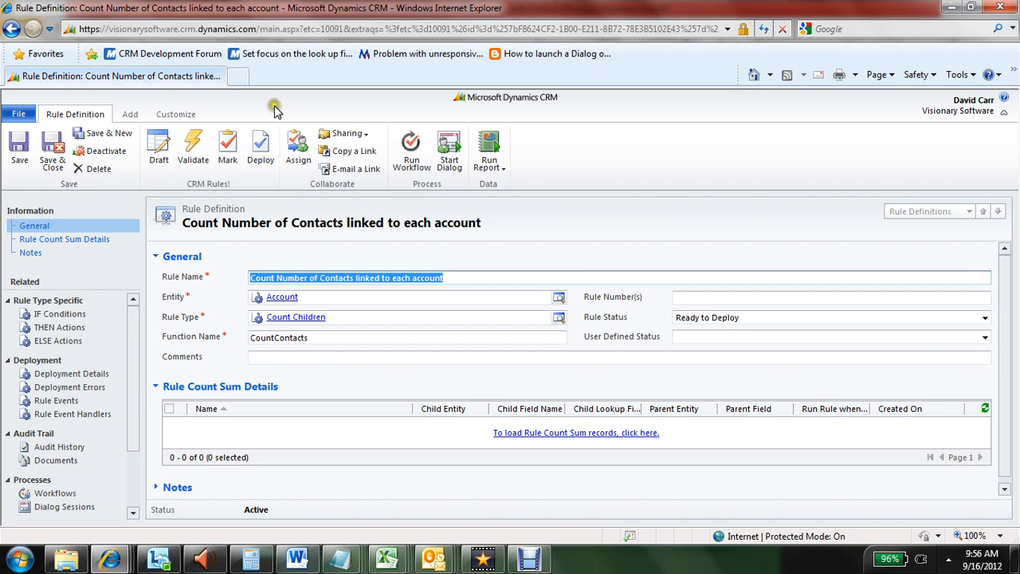
left_click(259, 160)
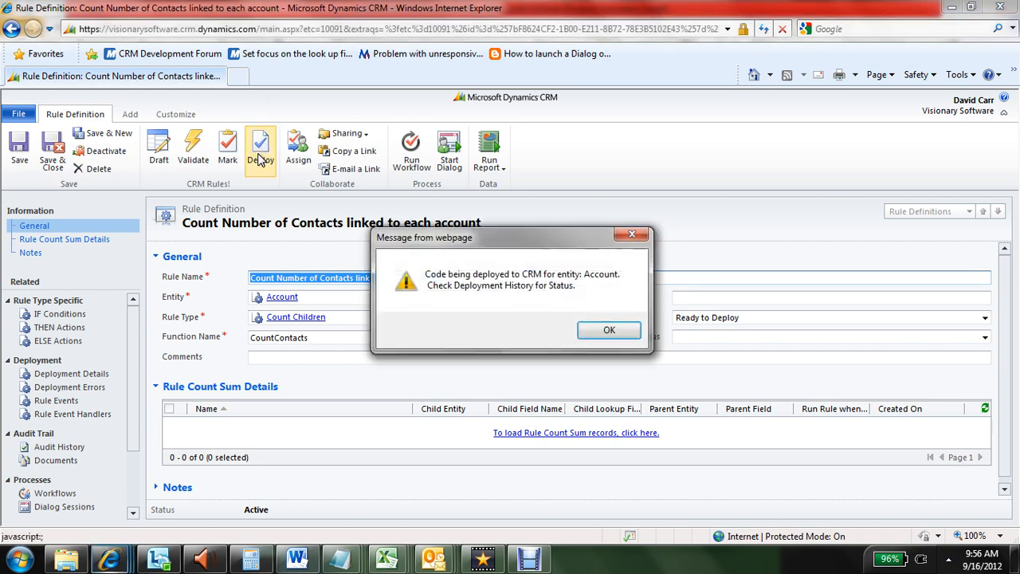
left_click(603, 334)
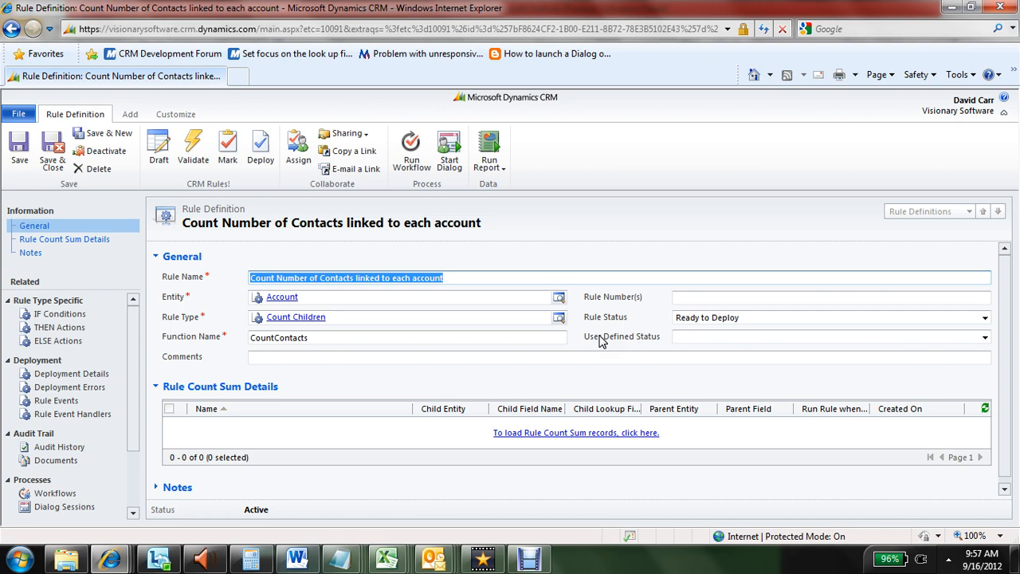
Load the rule's Rule Count Sum records, then save and close the rule definition
left_click(569, 433)
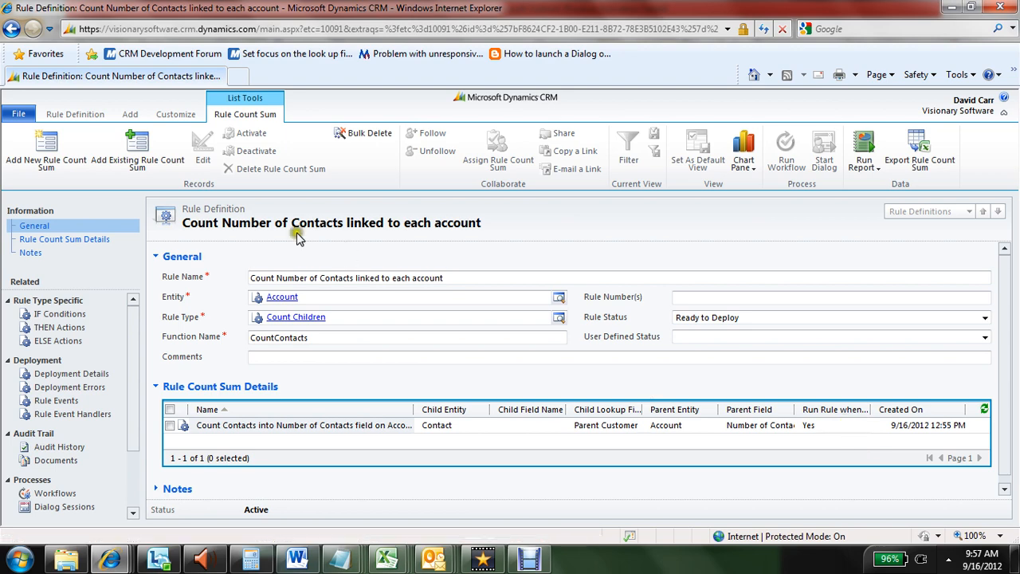
left_click(74, 113)
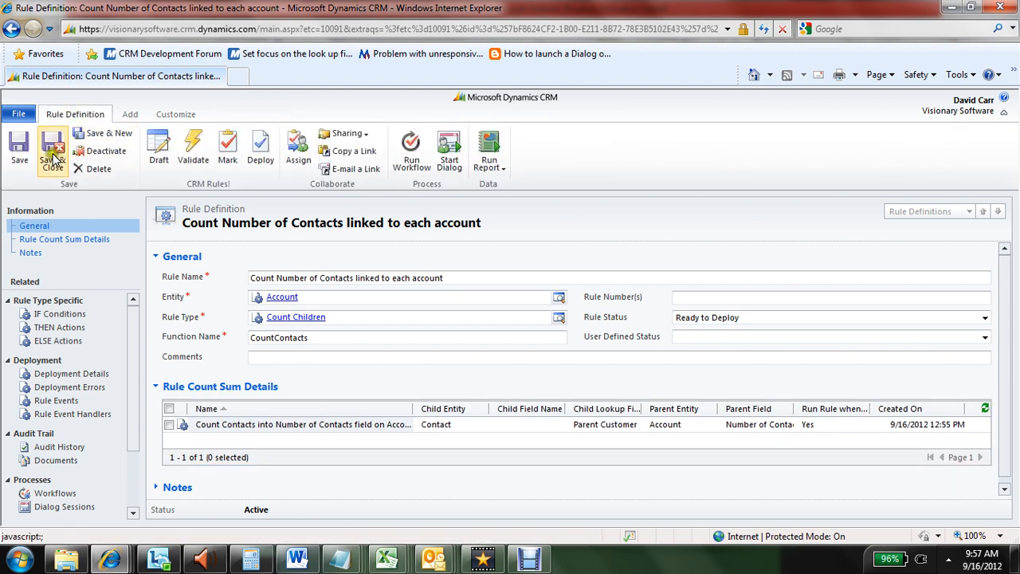
left_click(53, 152)
Add a contact with first name SAMPLE and last name TEST to the CRM Rules! account, then save and close it
left_click(555, 335)
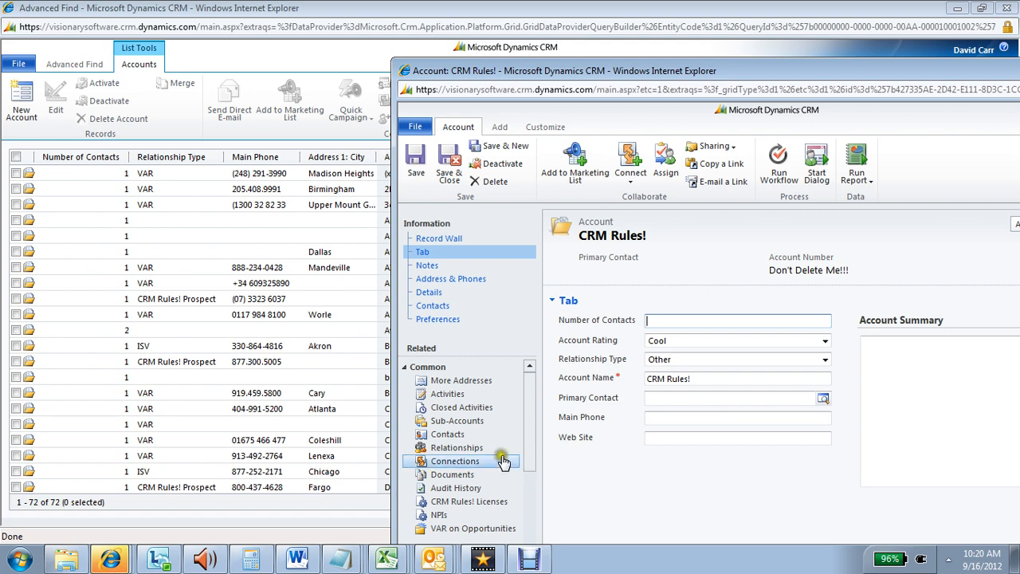
left_click(465, 438)
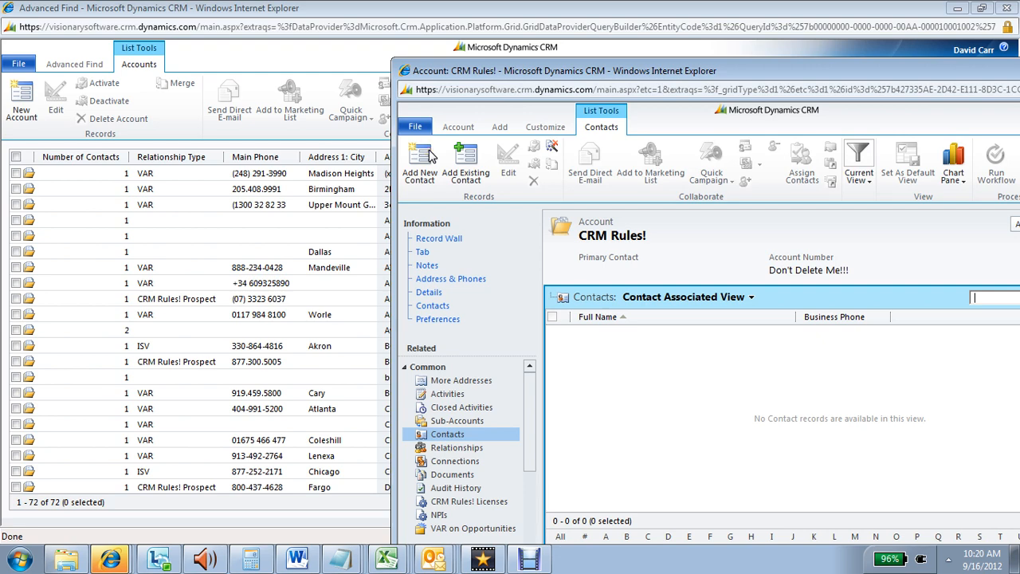
left_click(422, 159)
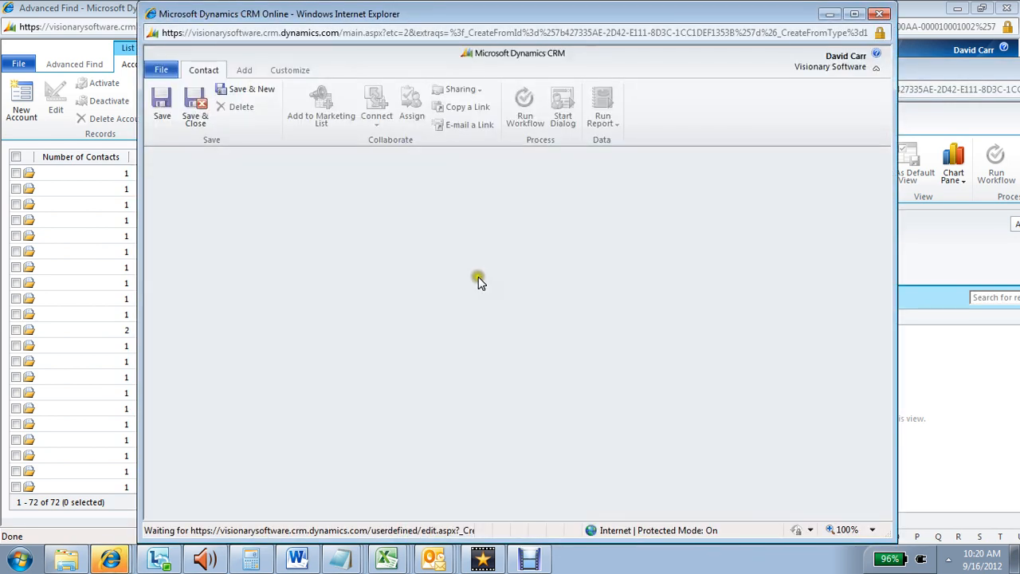
type("S")
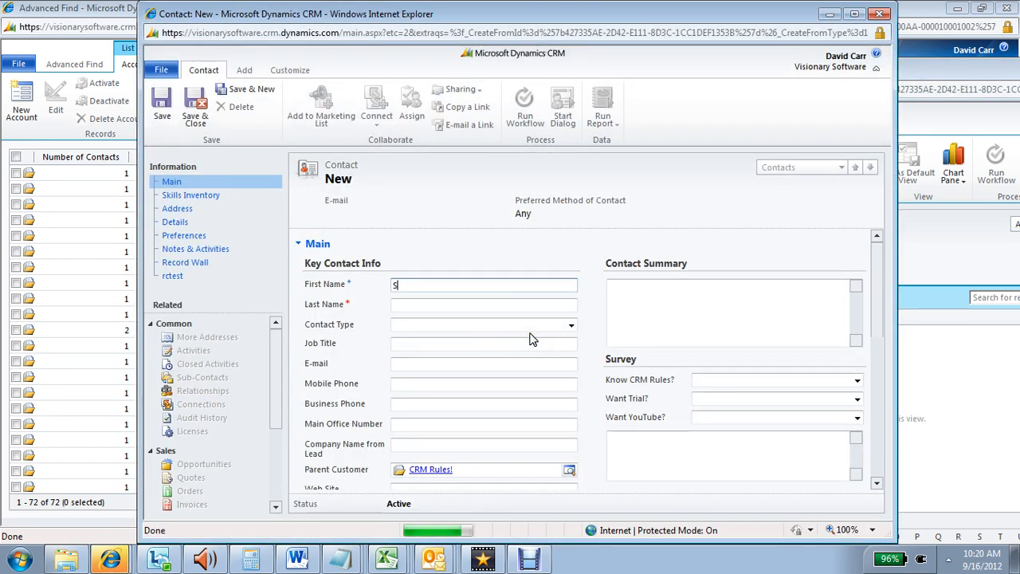
type("AMPLE")
scroll(532, 339, "down", 3)
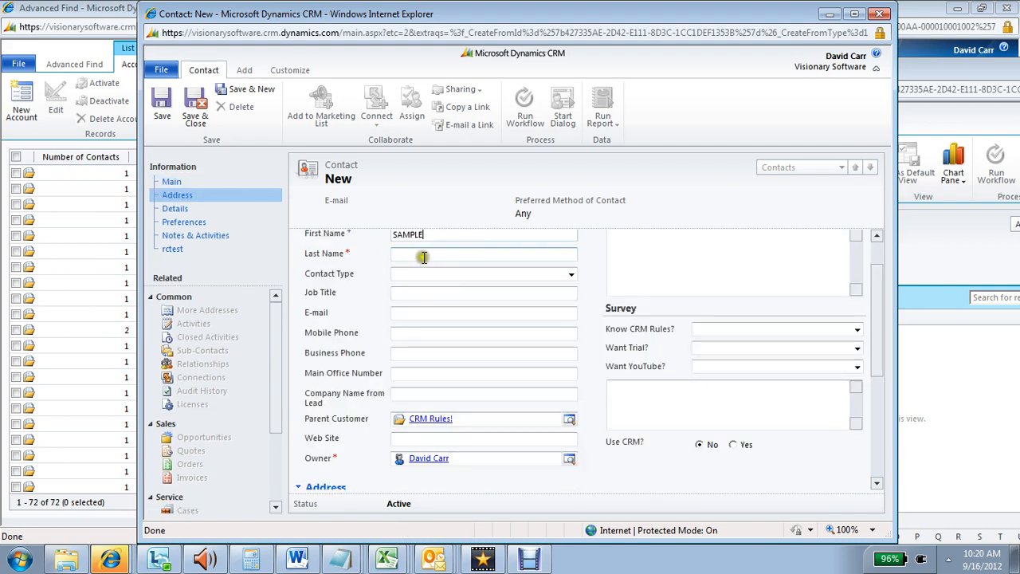
left_click(423, 255)
type("TEST")
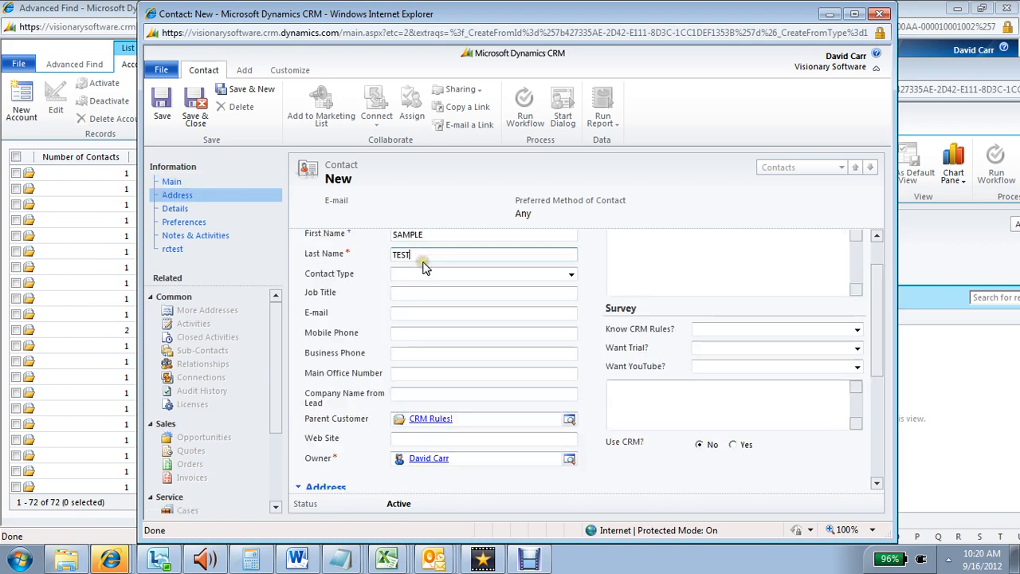
left_click(196, 111)
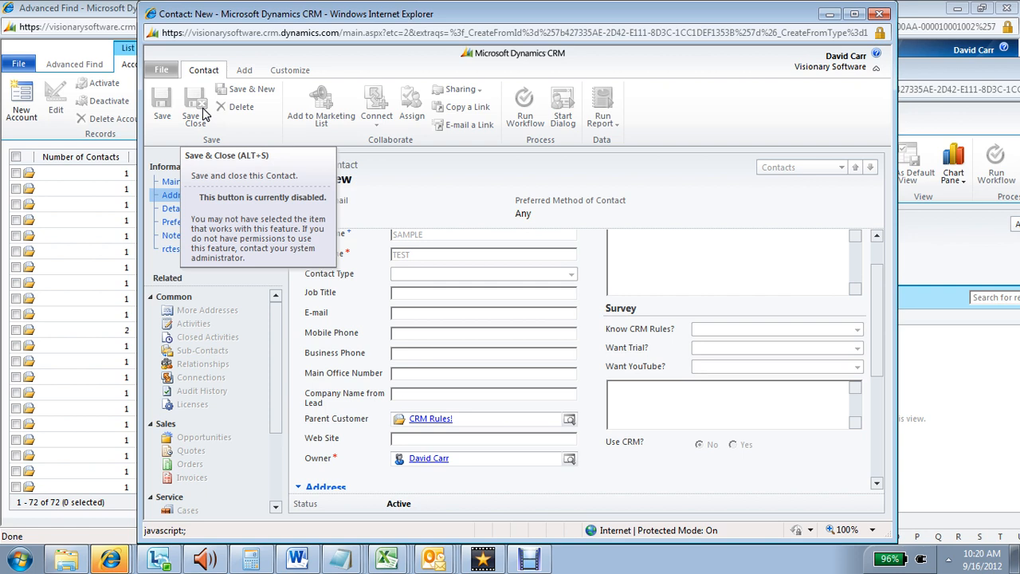
left_click(880, 15)
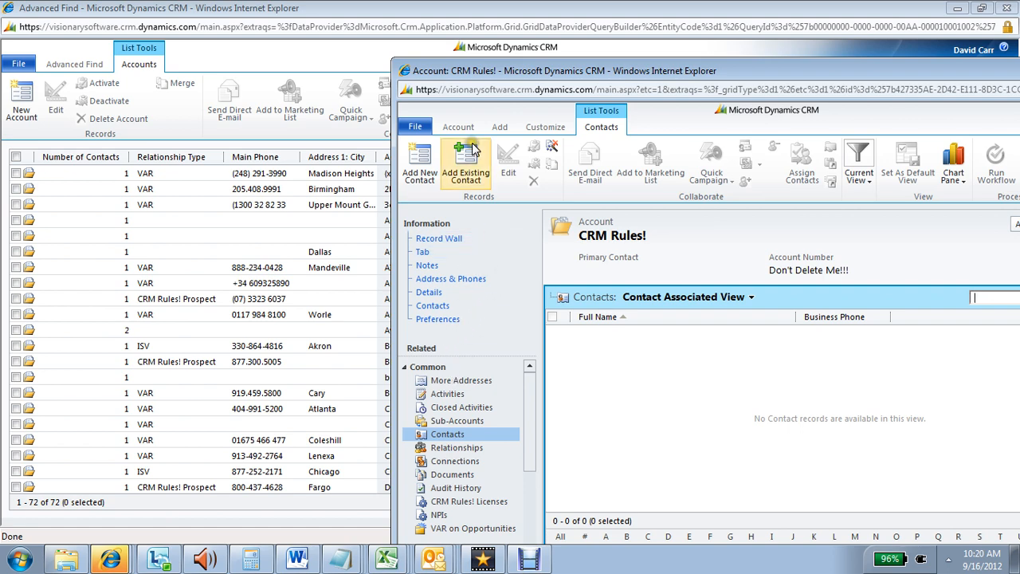
Refresh the CRM Rules! account form to check its Number of Contacts field, and open the account's contact list
left_click_drag(467, 70, 392, 42)
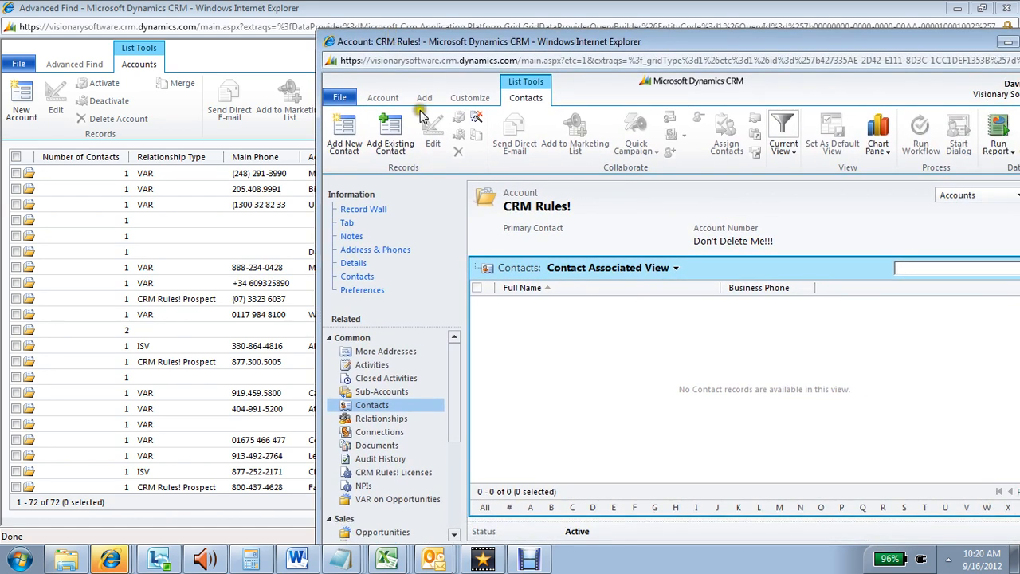
left_click(401, 213)
left_click(353, 225)
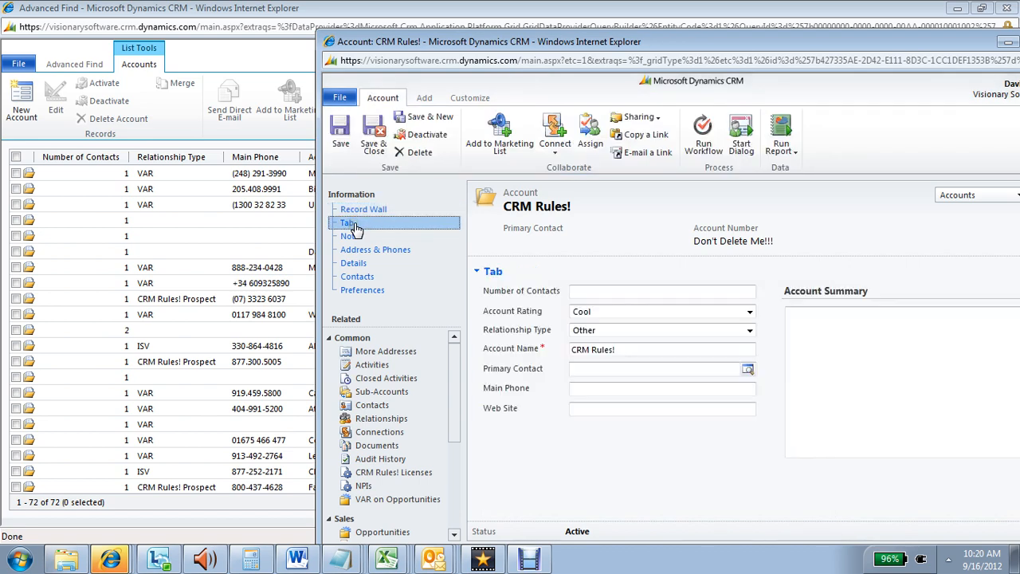
left_click(353, 226)
key("F5")
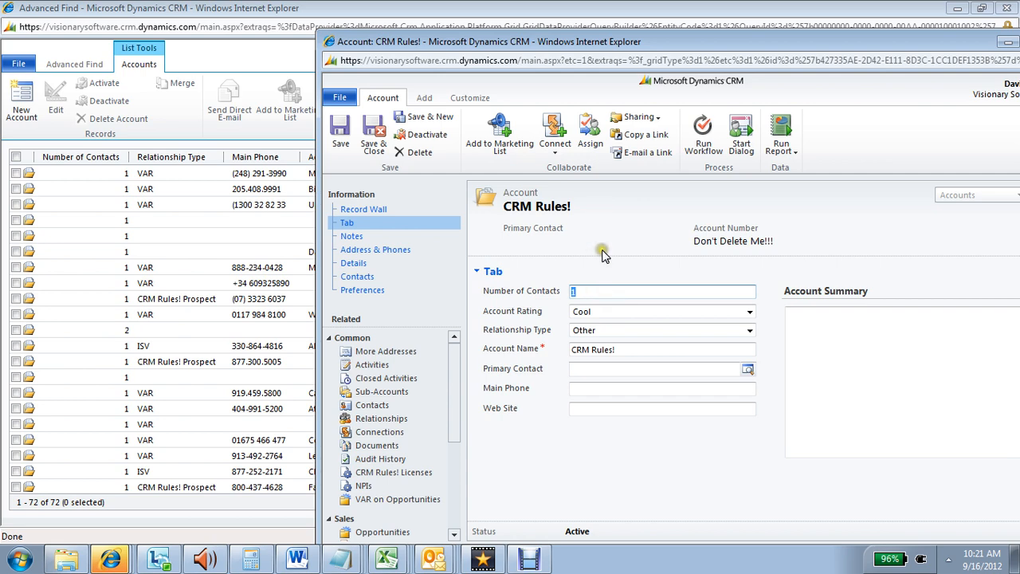
left_click(373, 407)
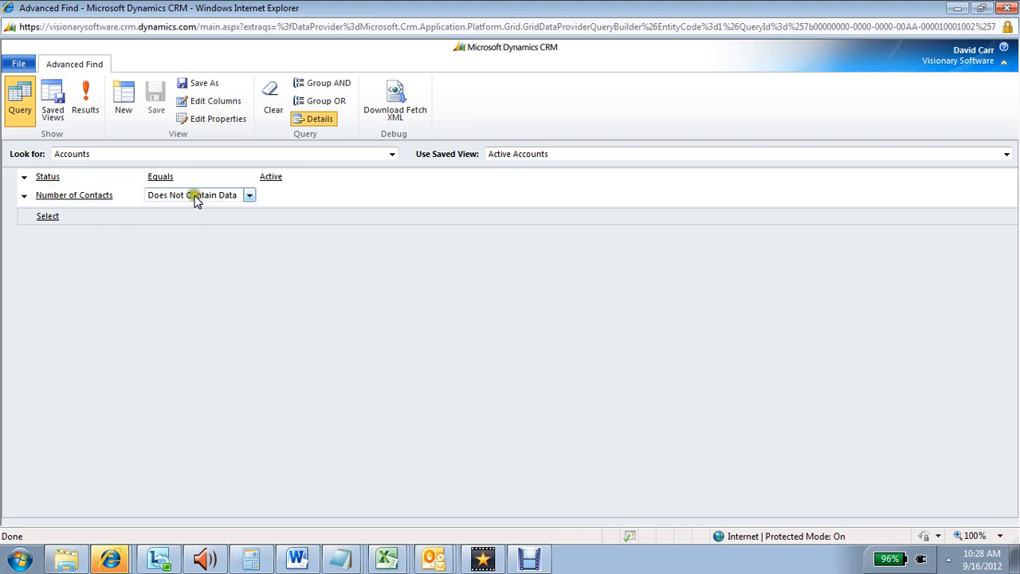
Run the Advanced Find query for active accounts whose Number of Contacts does not contain data
left_click(86, 110)
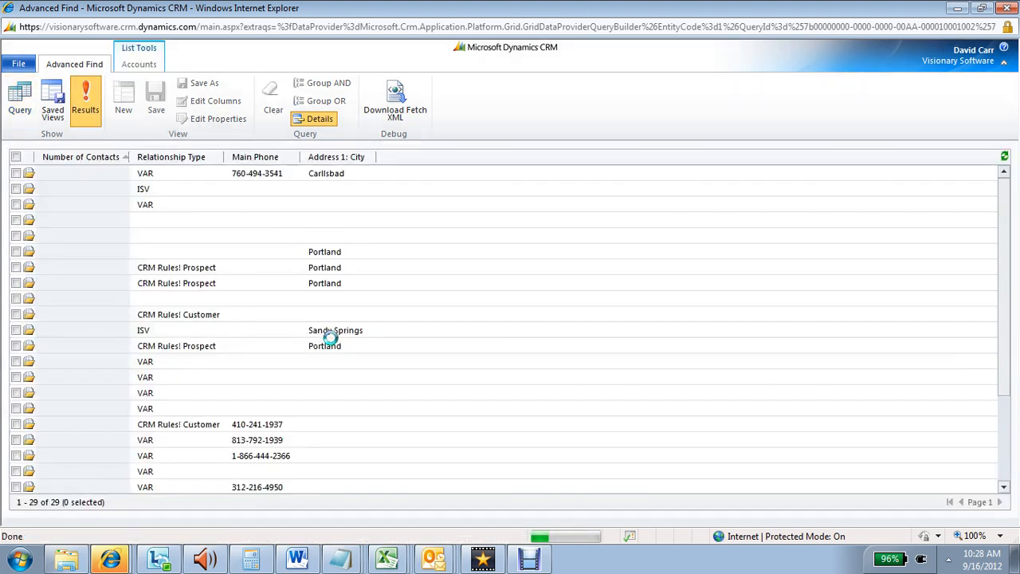